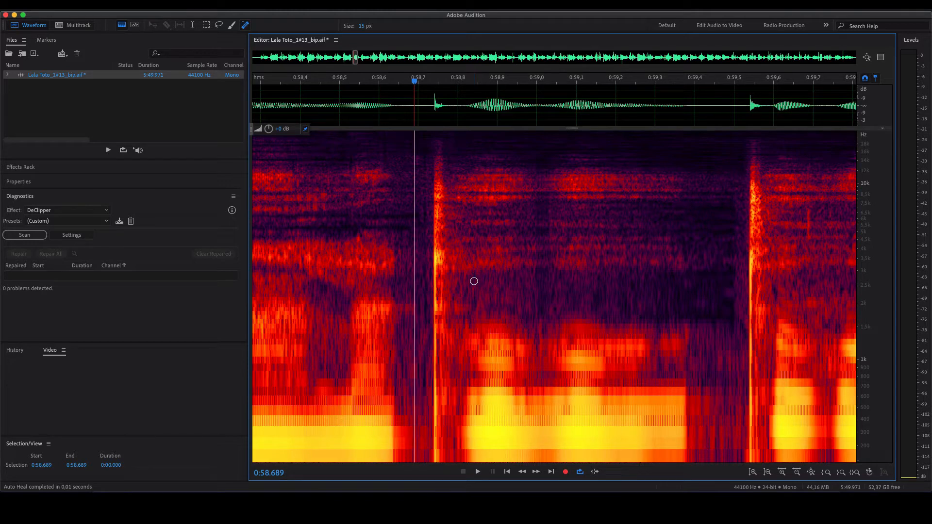
pyautogui.scroll(1, 474, 281)
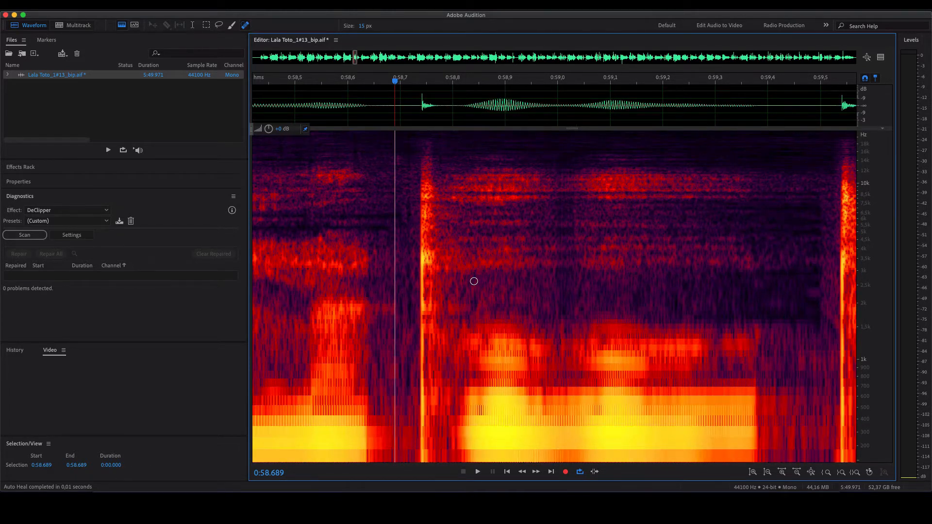
pyautogui.scroll(-1, 474, 281)
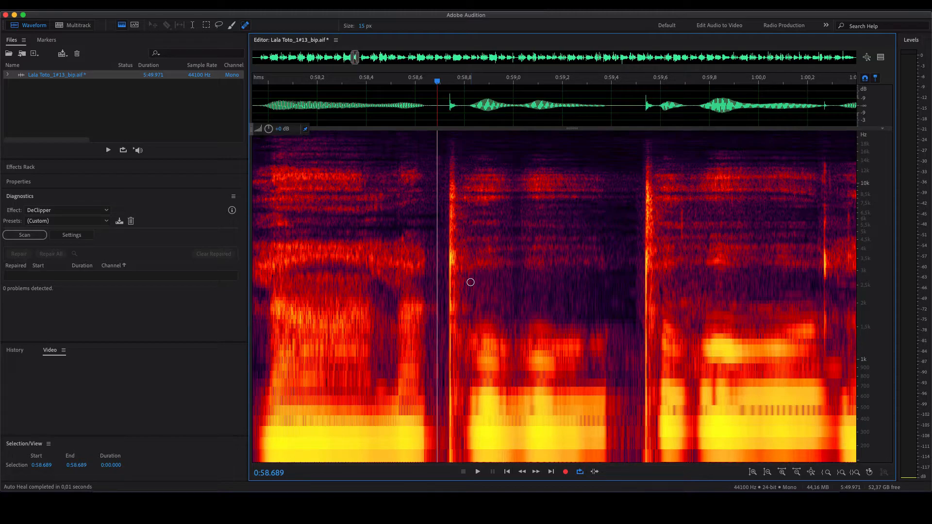
pyautogui.scroll(-5, 470, 282)
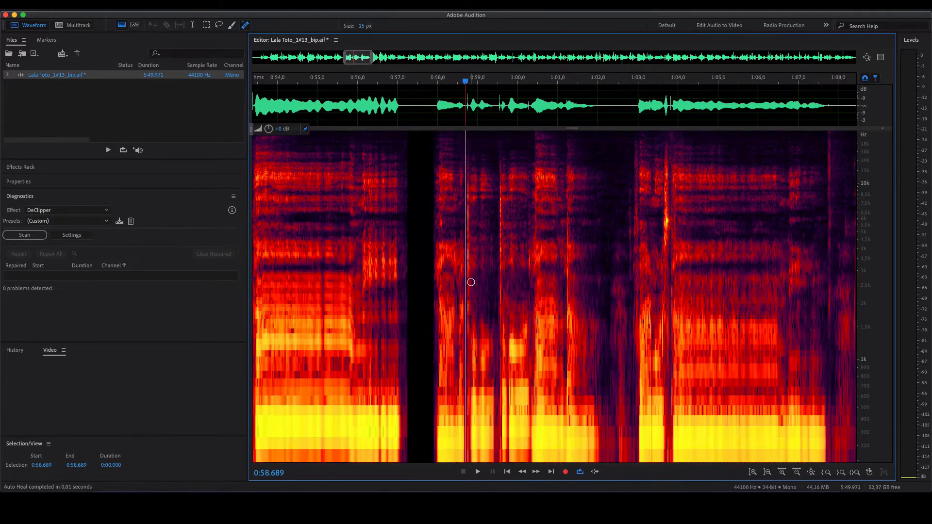
pyautogui.scroll(-5, 466, 290)
pyautogui.scroll(-3, 477, 289)
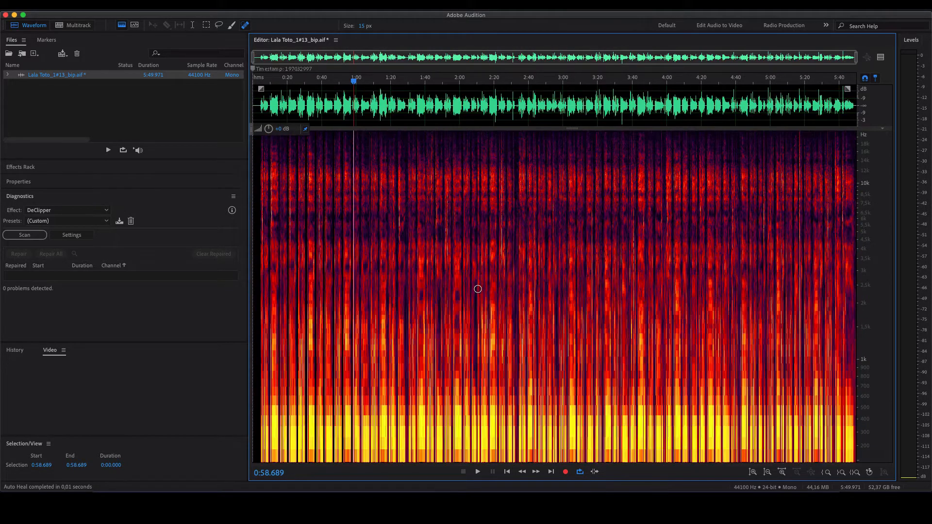
pyautogui.scroll(4, 478, 289)
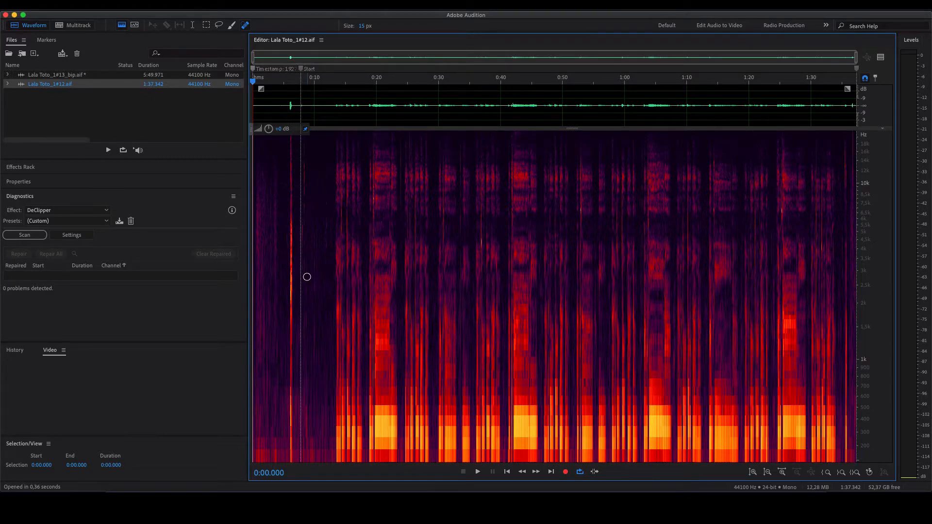
# Step: Try a spectral resolution of 32 on Lala Toto_1#12.aif, and settle on a resolution of 128
pyautogui.press('shift+super+Down')
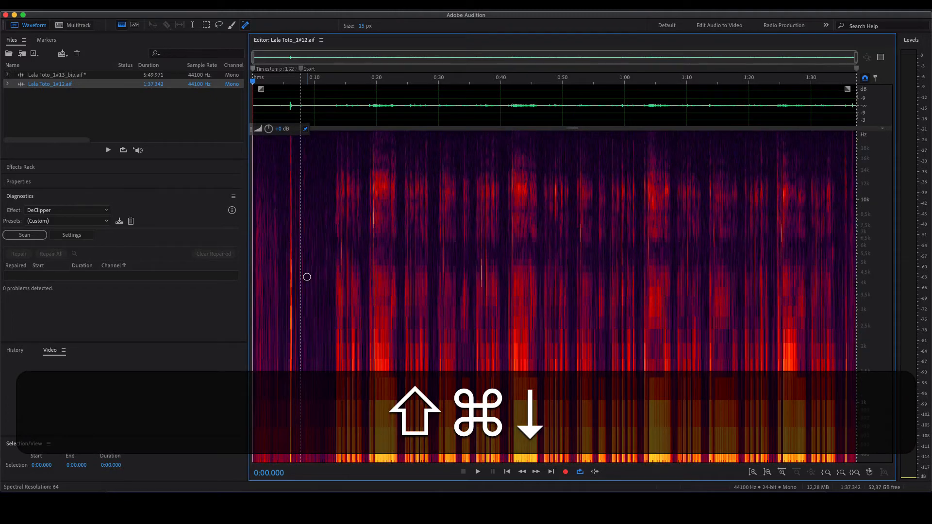
pyautogui.press('shift+super+Down')
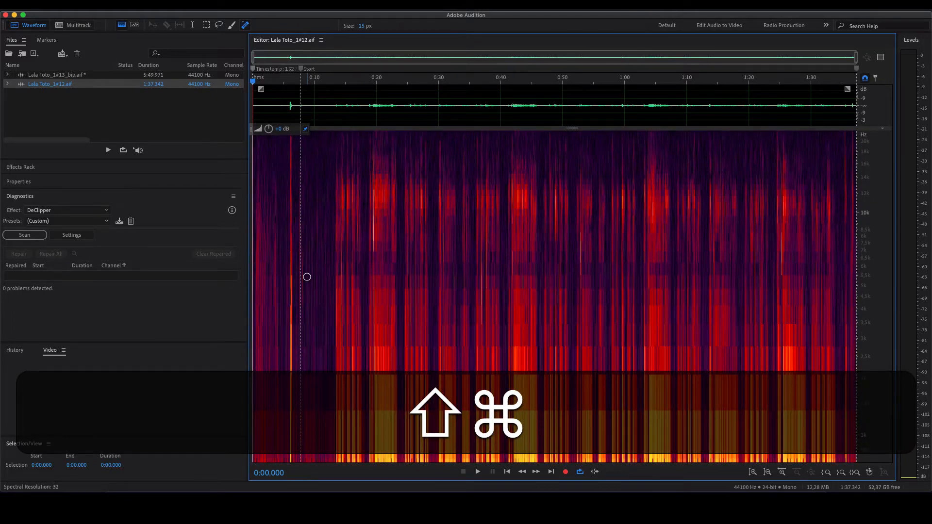
pyautogui.press('shift+super+Down')
pyautogui.scroll(5, 307, 277)
pyautogui.scroll(-2, 428, 296)
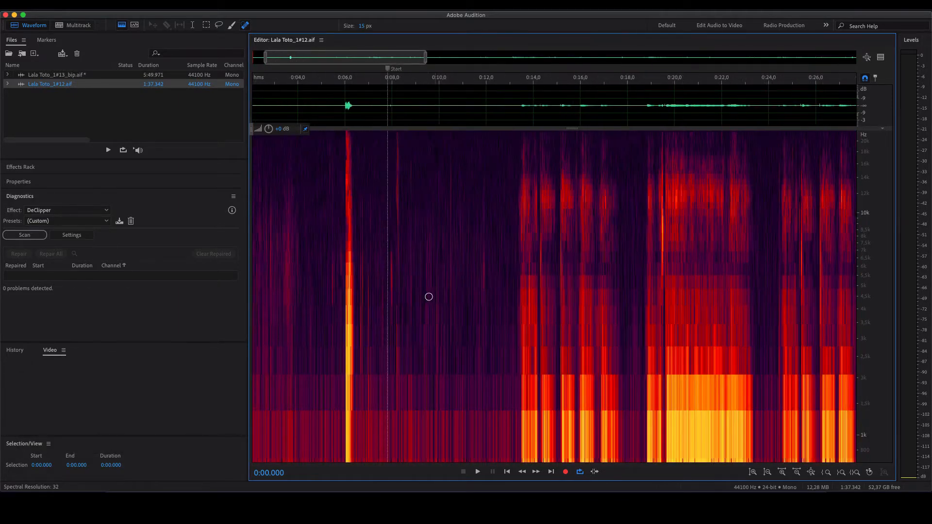
pyautogui.scroll(2, 440, 295)
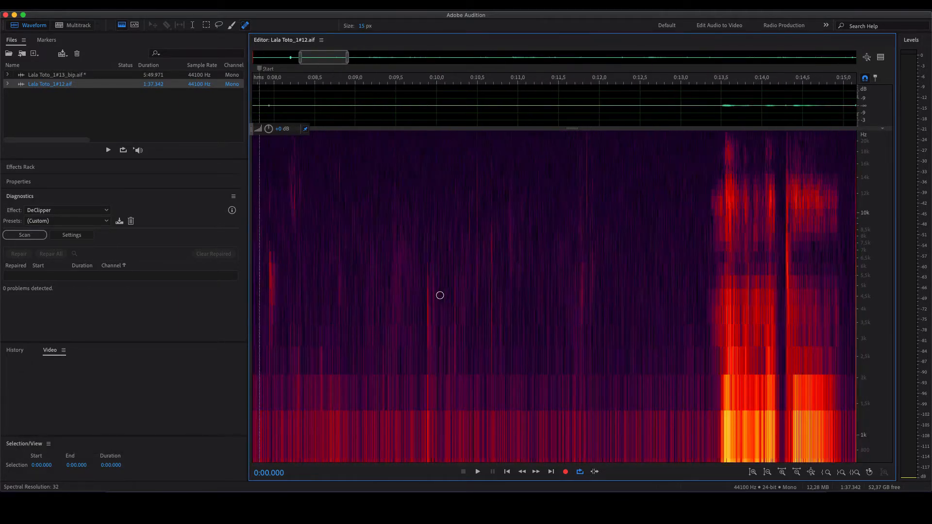
pyautogui.press('shift+super+Up')
pyautogui.press('shift+super+Up')
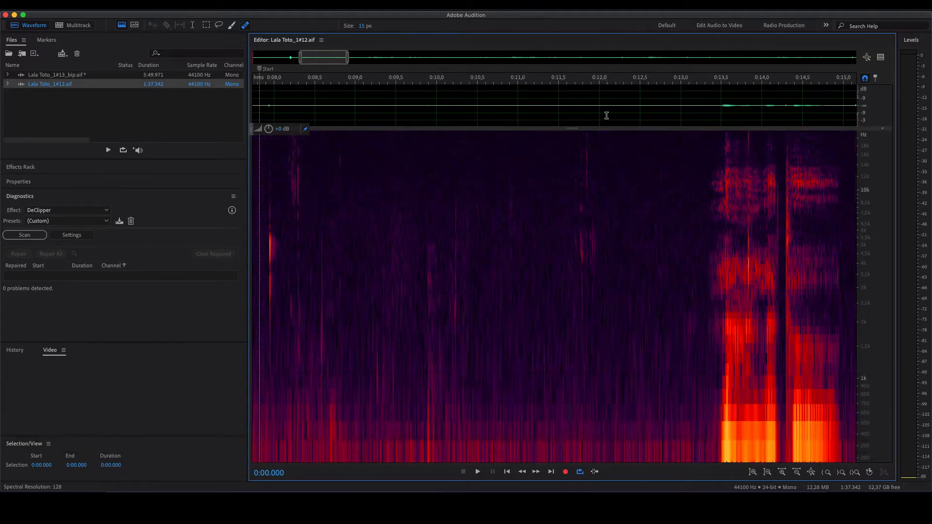
# Step: Select the quiet passage just before the first phrase, about 0:12.1 to 0:13.2, and capture it as the noise print
pyautogui.moveTo(607, 117); pyautogui.dragTo(699, 119)
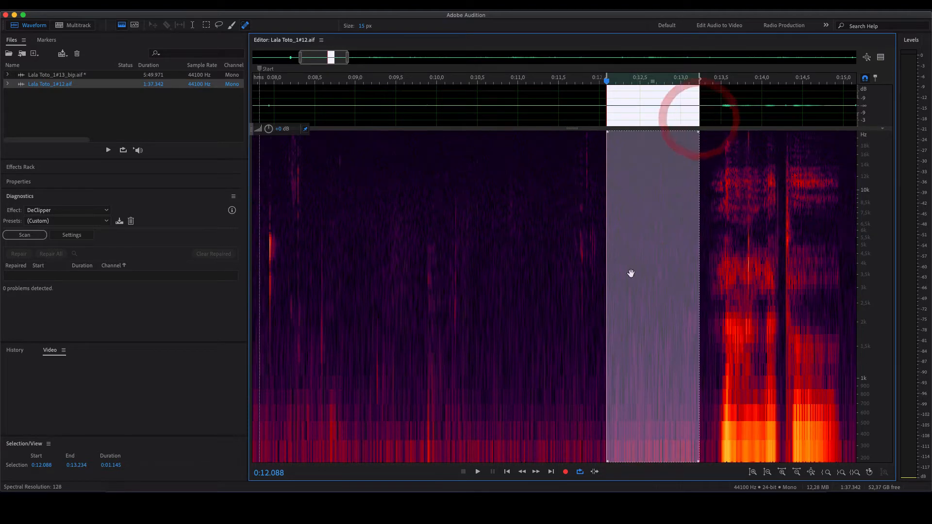
pyautogui.press('space')
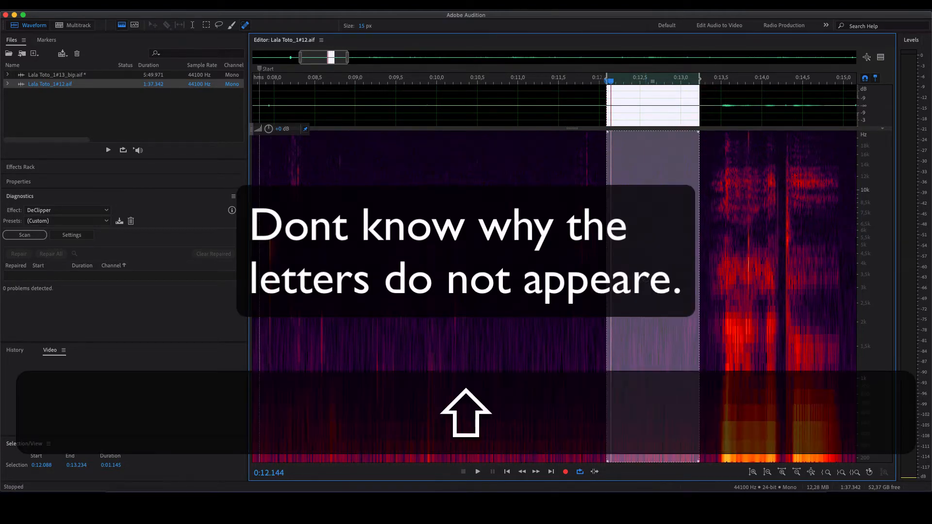
pyautogui.hotkey('shift', 'p')
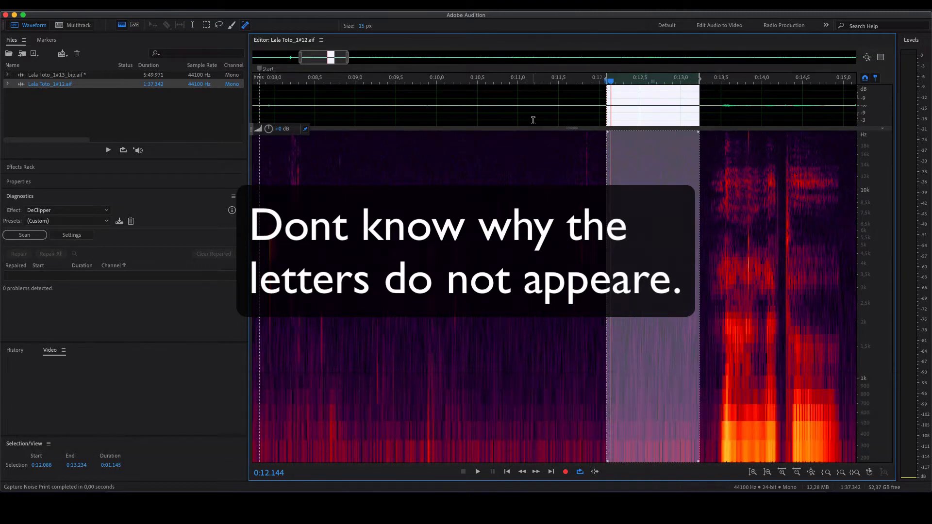
# Step: Preview the Noise Reduction effect with the captured noise print and apply it to the entire recording
pyautogui.click(532, 120)
pyautogui.press('super+shift+p')
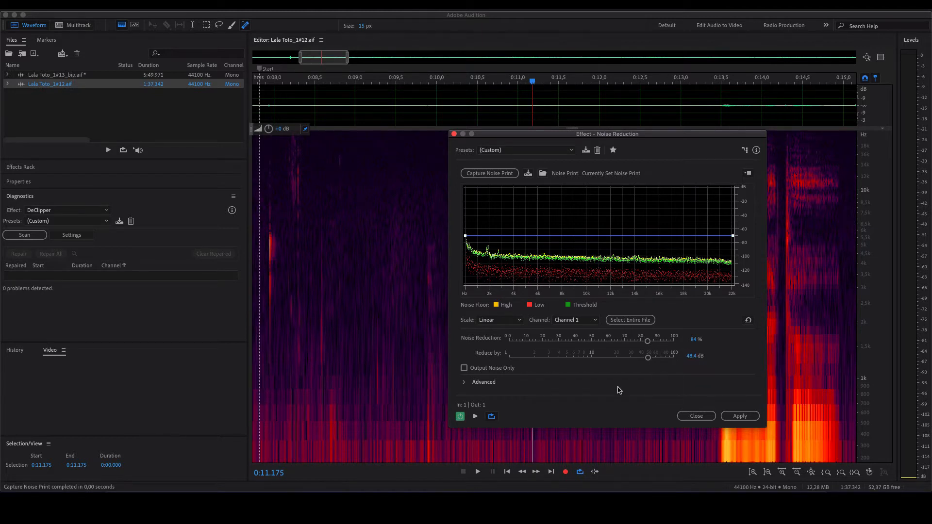
pyautogui.click(476, 418)
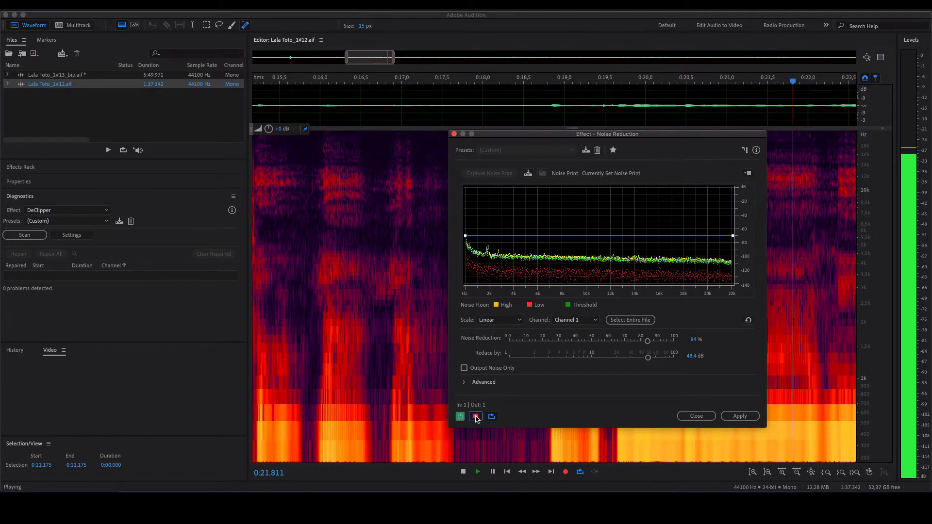
pyautogui.click(476, 416)
pyautogui.click(733, 417)
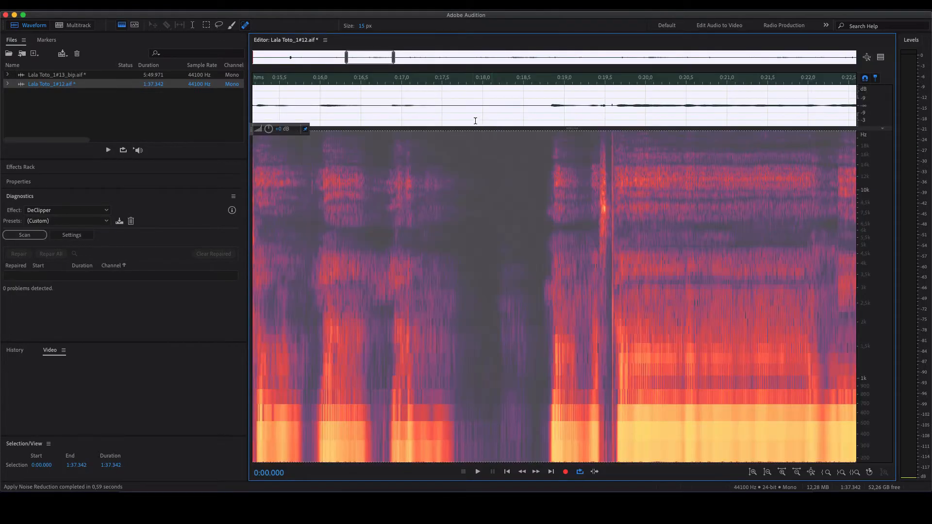
# Step: Play back the noise-reduced recording from about 0:13.3, just before the first phrase
pyautogui.click(472, 117)
pyautogui.scroll(-3, 534, 262)
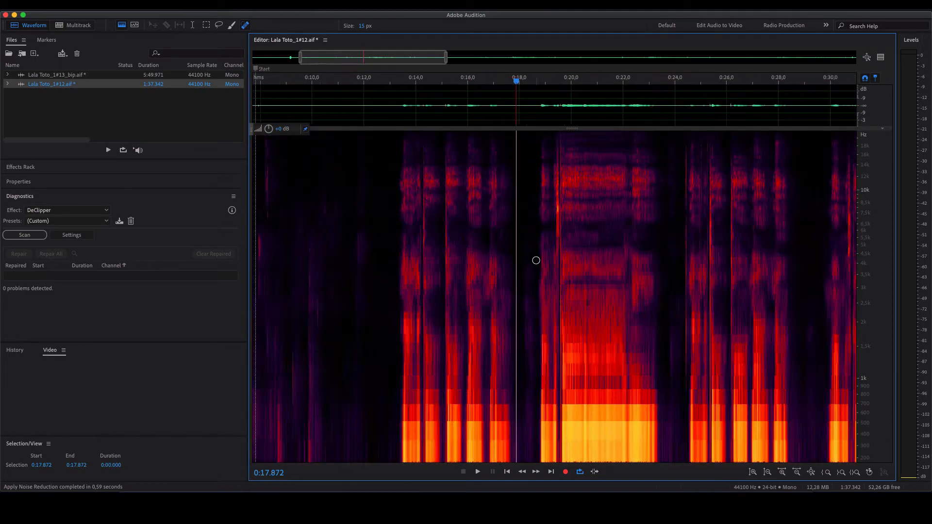
pyautogui.scroll(-2, 325, 269)
pyautogui.scroll(5, 626, 275)
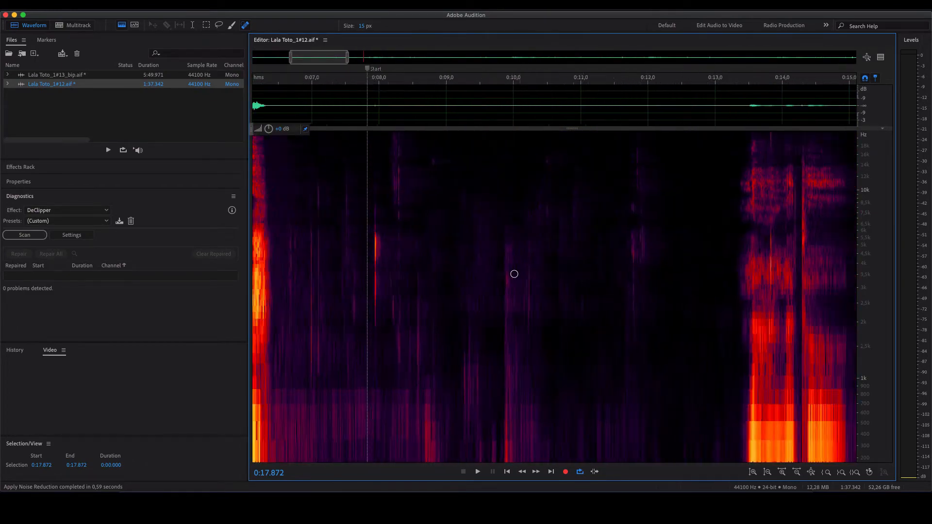
pyautogui.scroll(2, 616, 276)
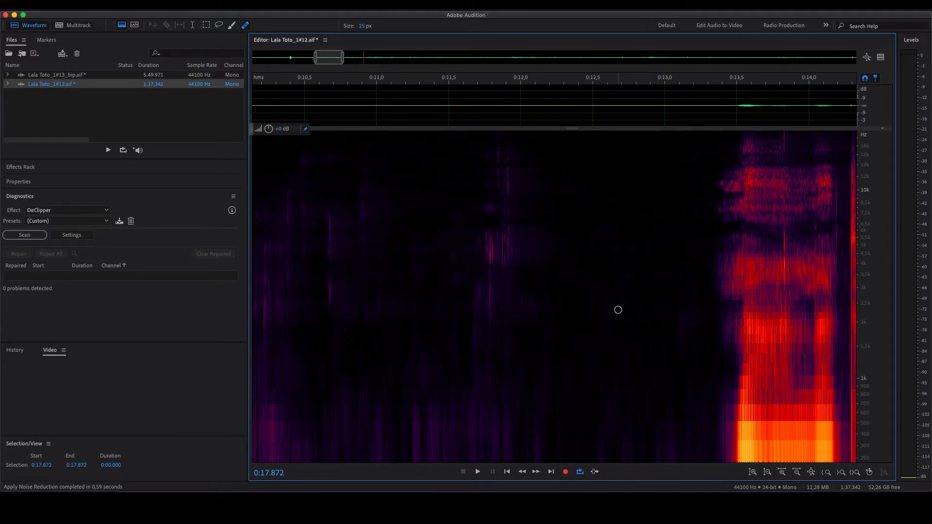
pyautogui.click(705, 119)
pyautogui.press('space')
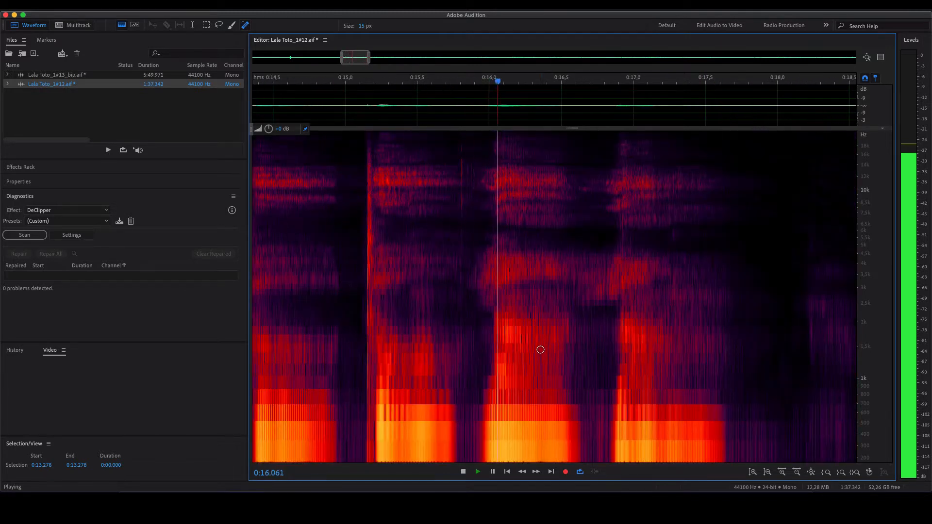
pyautogui.press('space')
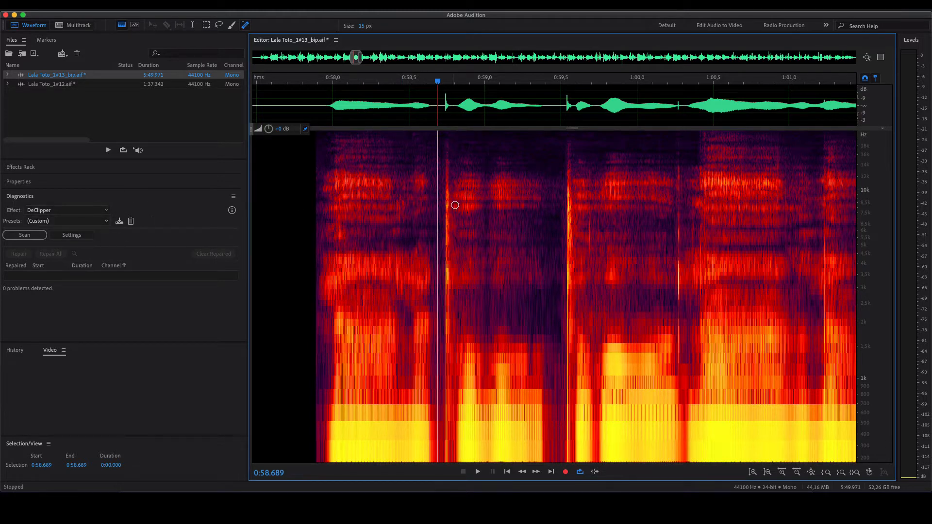
pyautogui.click(72, 211)
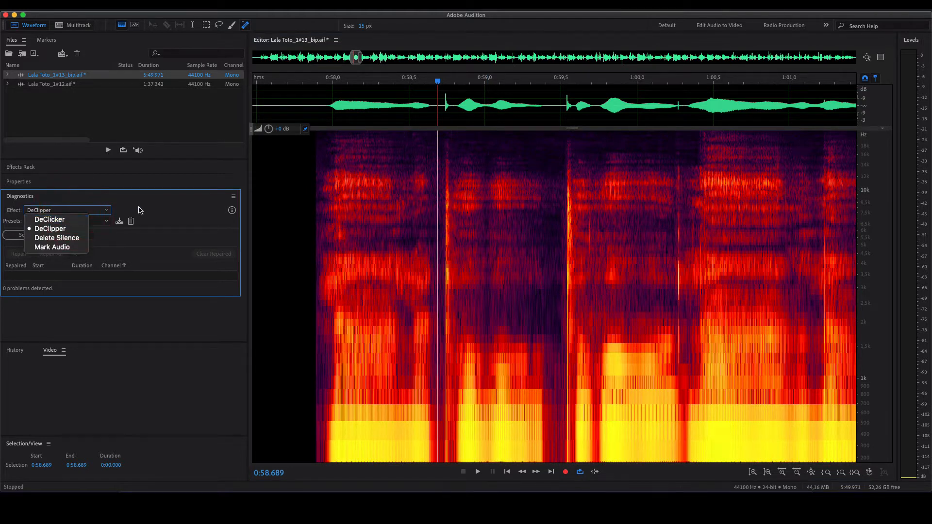
pyautogui.click(124, 219)
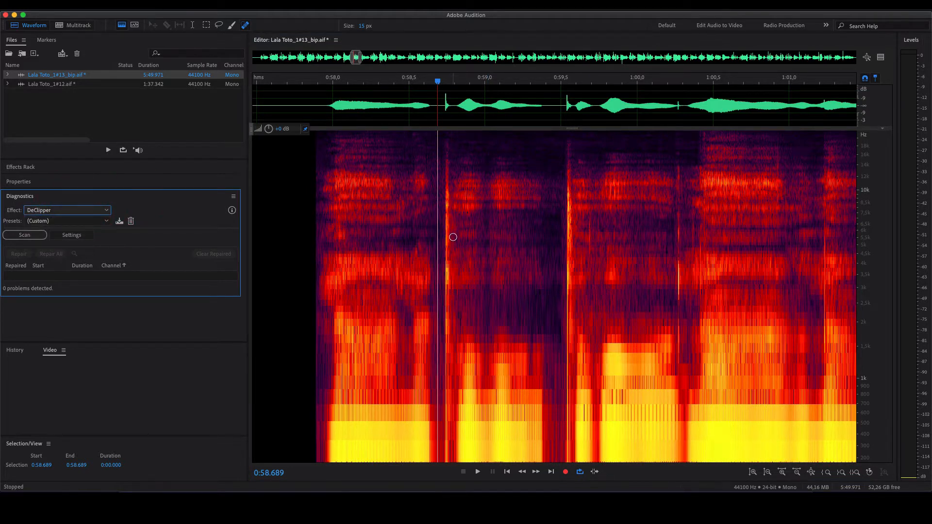
# Step: Heal the faint vertical click at about 0:59.7, between roughly 4.5 and 7 kHz, with the Spot Healing Brush
pyautogui.scroll(-2, 359, 298)
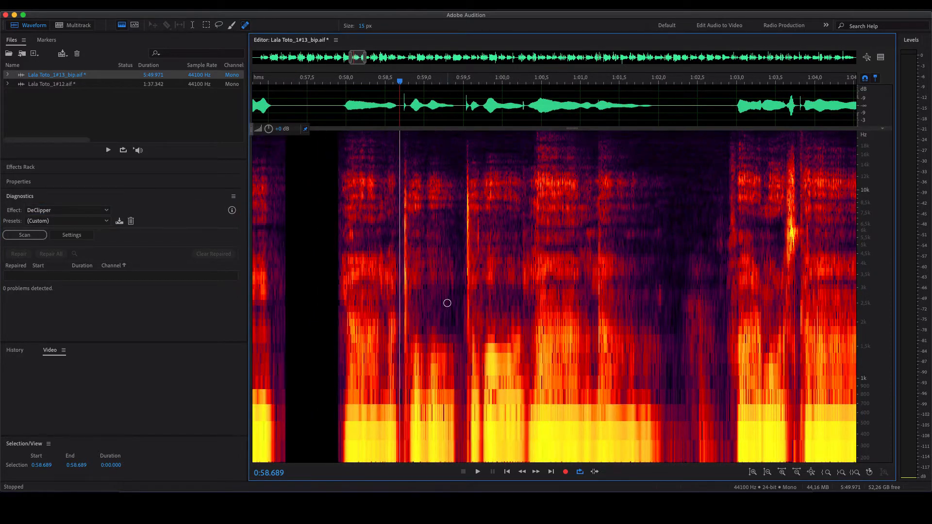
pyautogui.scroll(2, 445, 304)
pyautogui.scroll(1, 471, 296)
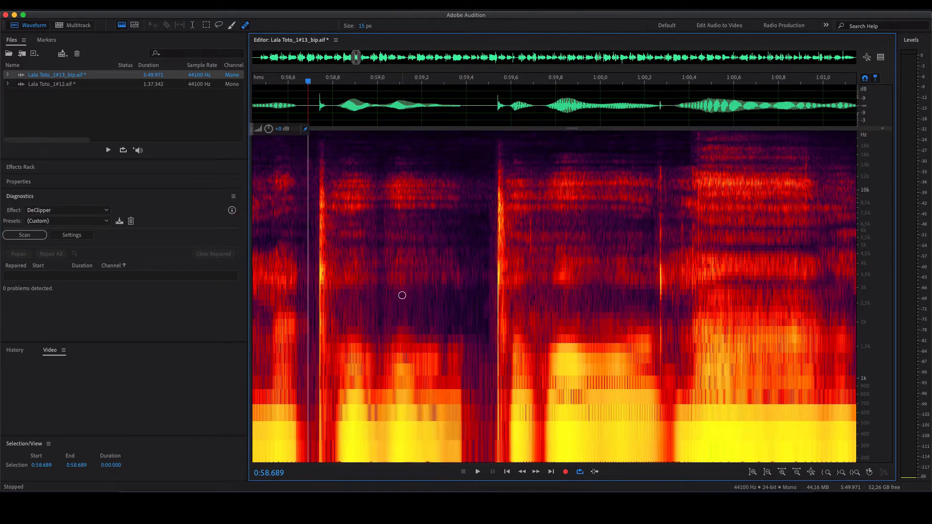
pyautogui.scroll(2, 550, 271)
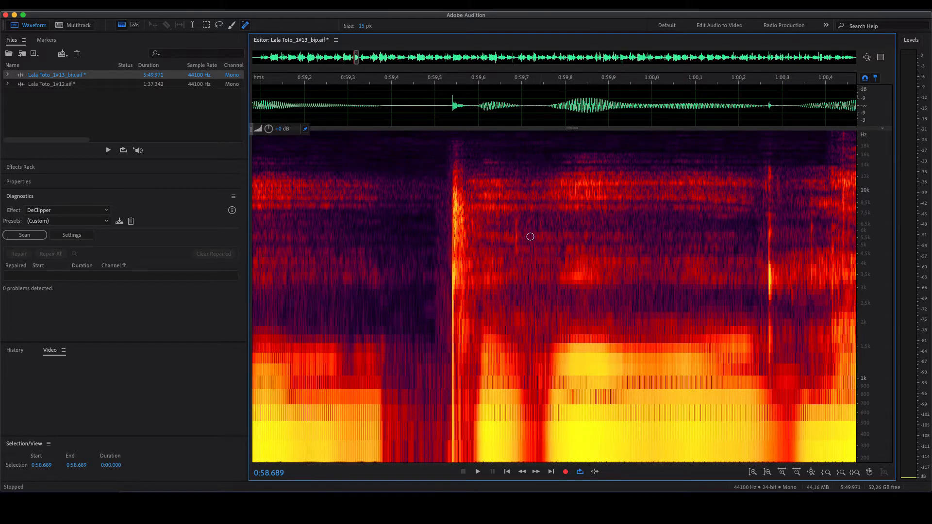
pyautogui.moveTo(516, 216); pyautogui.dragTo(517, 255)
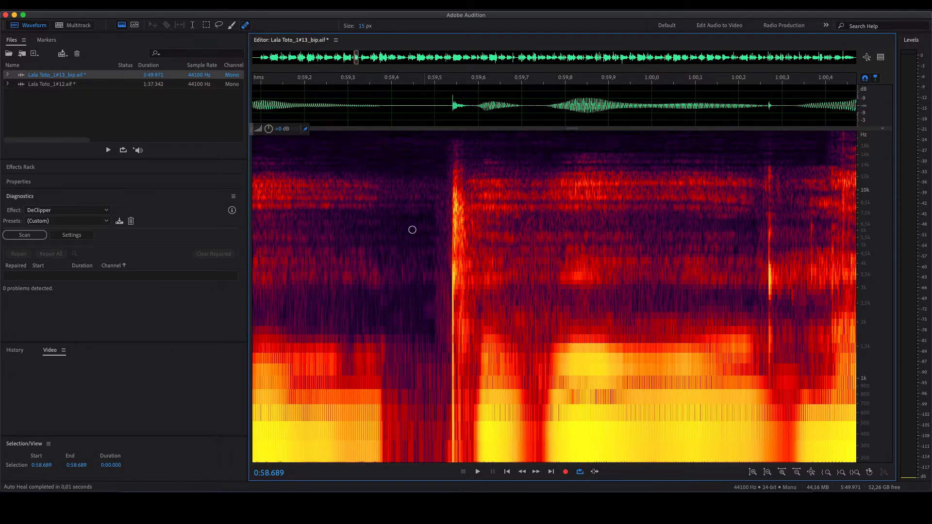
# Step: Play back the passage around the healed click, from about 0:58.7 to 1:00.8
pyautogui.scroll(-5, 344, 297)
pyautogui.scroll(3, 639, 303)
pyautogui.scroll(1, 577, 299)
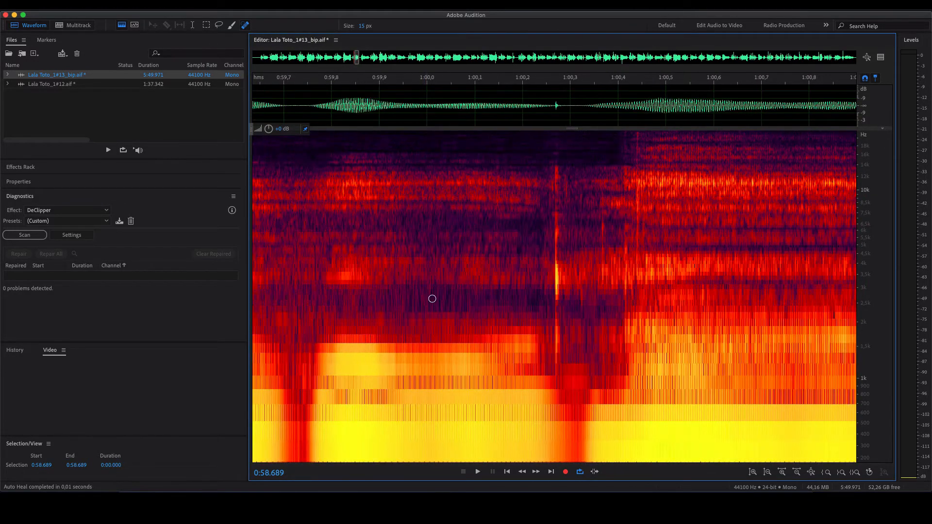
pyautogui.scroll(-1, 610, 325)
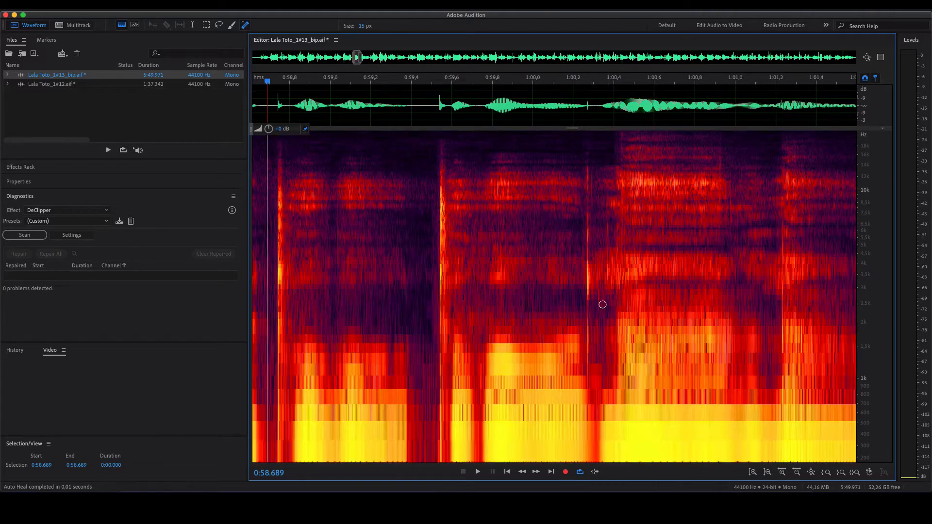
pyautogui.press('space')
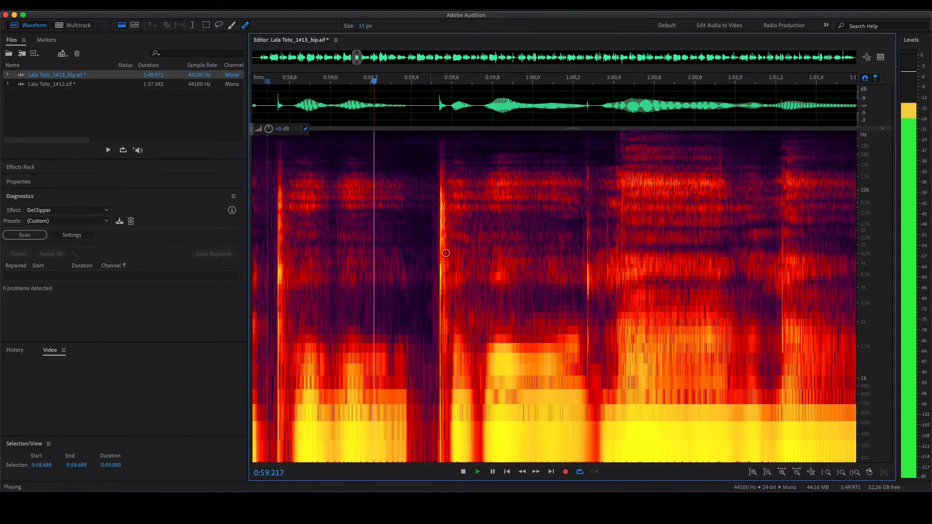
pyautogui.press('space')
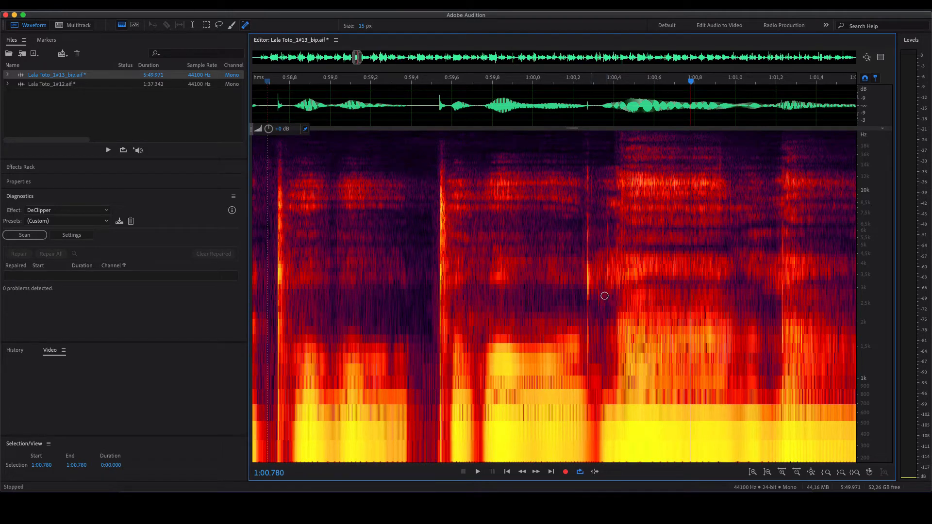
# Step: Heal the part of the vertical click at about 1:00.3 that lies above roughly 4 kHz, including its faint neighbouring streak
pyautogui.scroll(3, 603, 295)
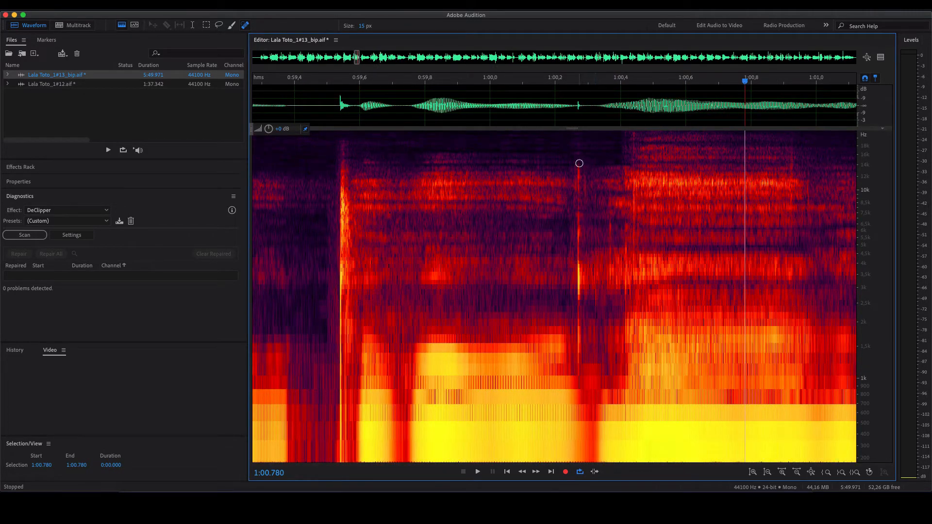
pyautogui.moveTo(579, 163); pyautogui.dragTo(577, 261)
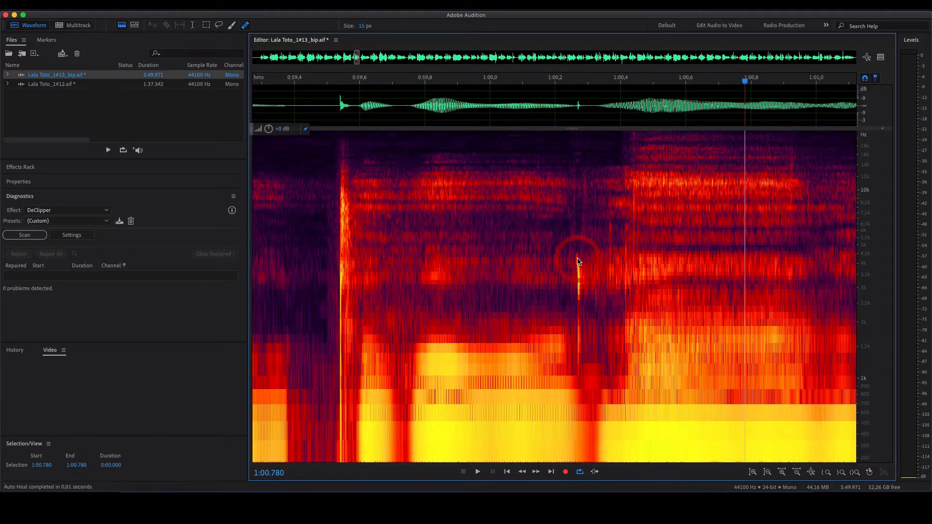
pyautogui.moveTo(585, 177); pyautogui.dragTo(585, 200)
# Step: Play back the passage from about 0:59.5 to 1:00.6 to check the partly healed click
pyautogui.click(327, 120)
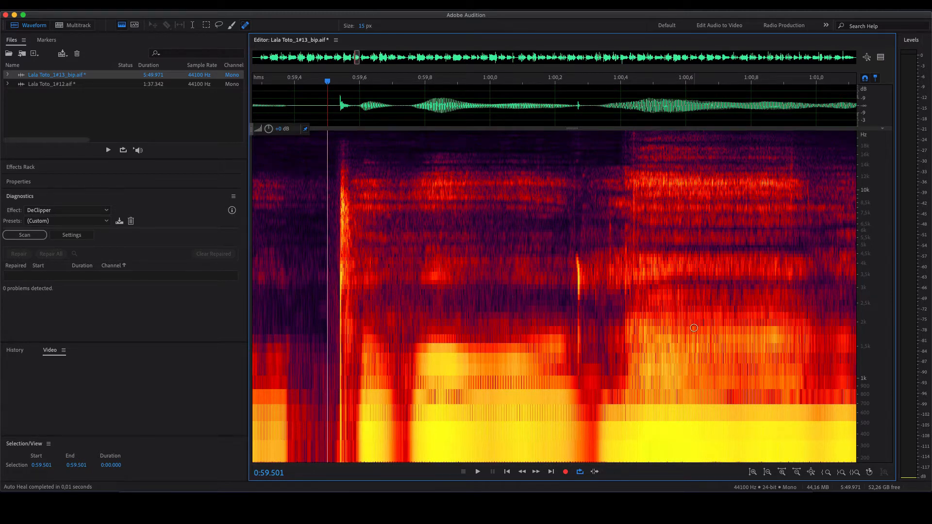
pyautogui.press('space')
pyautogui.press('space')
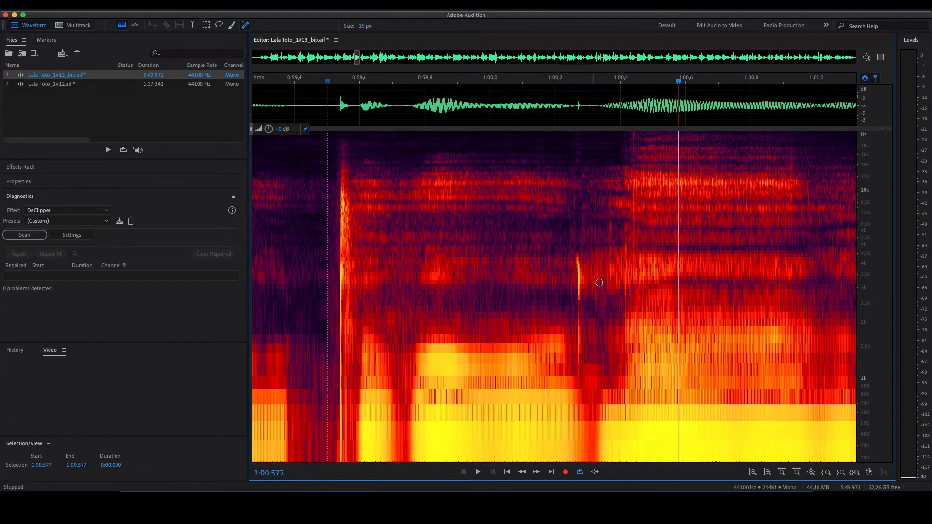
# Step: Heal the rest of the click at about 1:00.3, from roughly 4.5 kHz down to 1 kHz, and set the spectral resolution to 256
pyautogui.moveTo(576, 255); pyautogui.dragTo(574, 383)
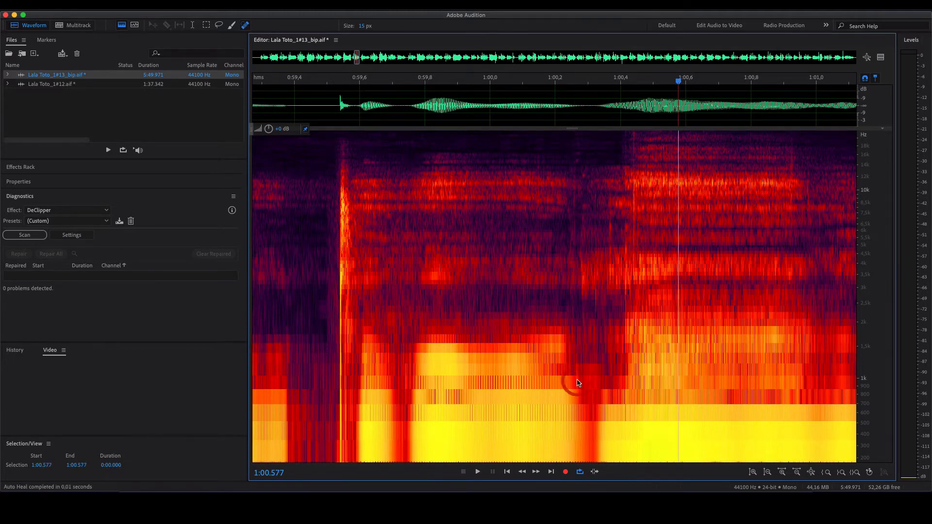
pyautogui.press('shift+super')
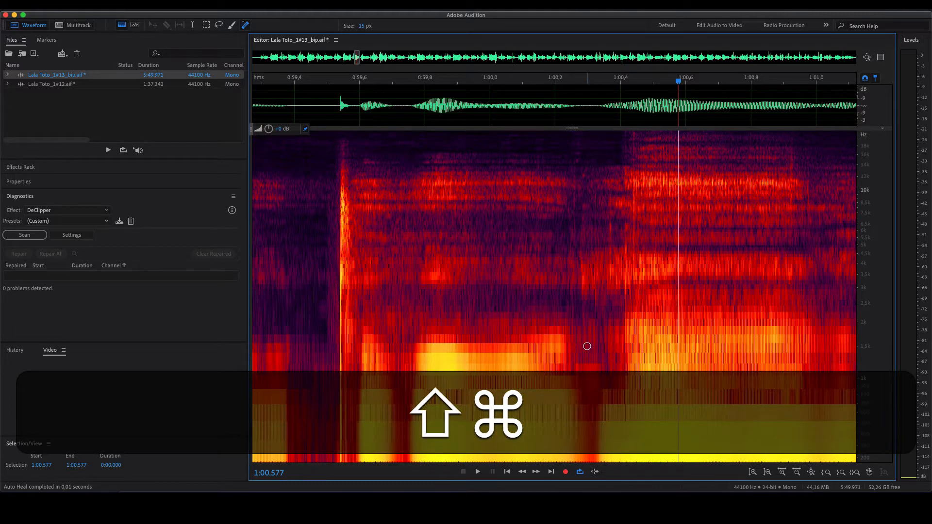
pyautogui.press('shift+super+Up')
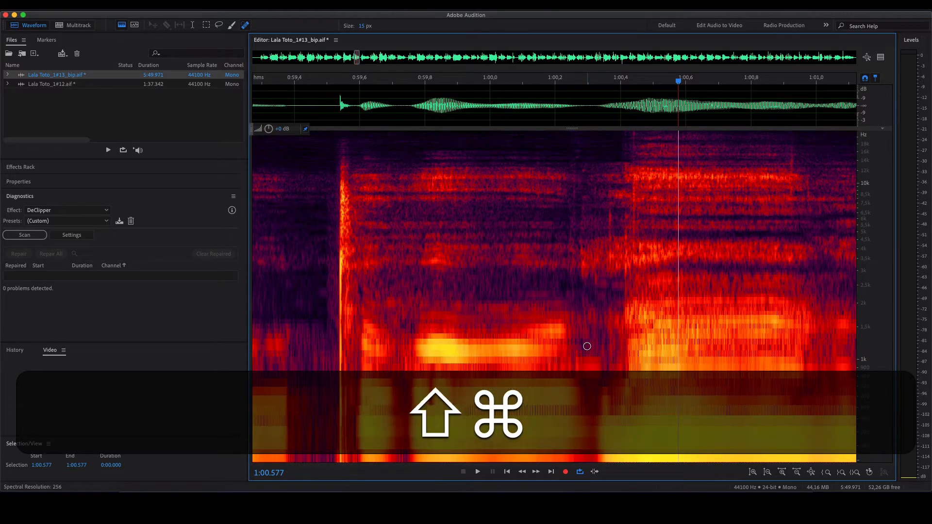
pyautogui.press('shift+super+Up')
pyautogui.press('shift+super+Down')
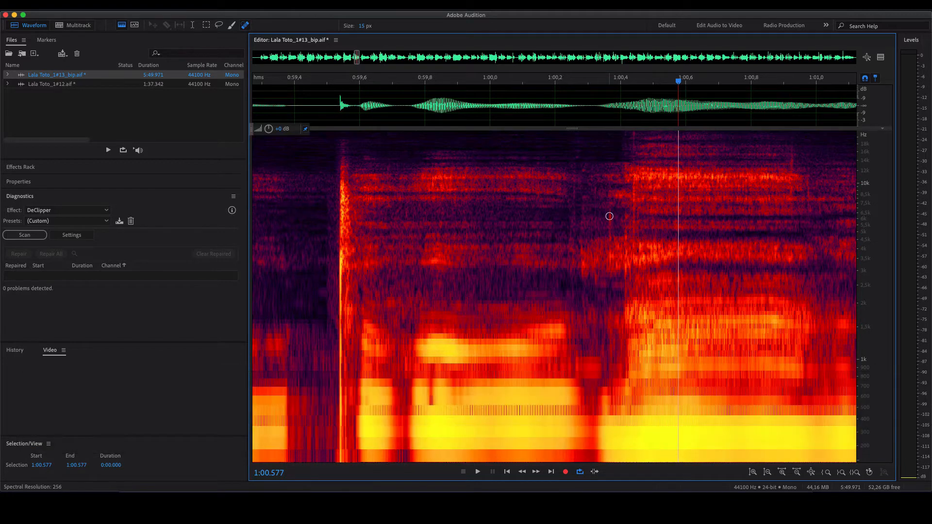
# Step: Play back the passage from about 0:59.5 to 1:00.6 three times to check the fully healed click near 1:00.3
pyautogui.click(323, 118)
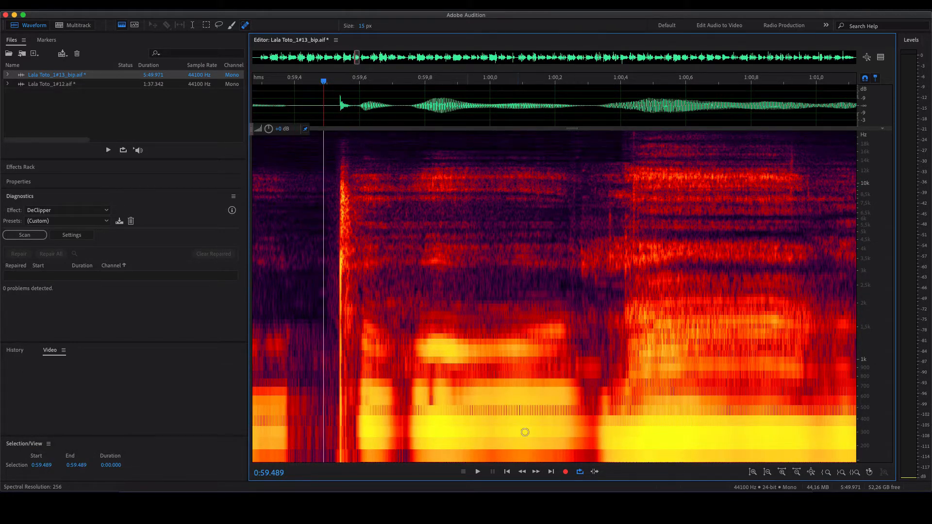
pyautogui.press('space')
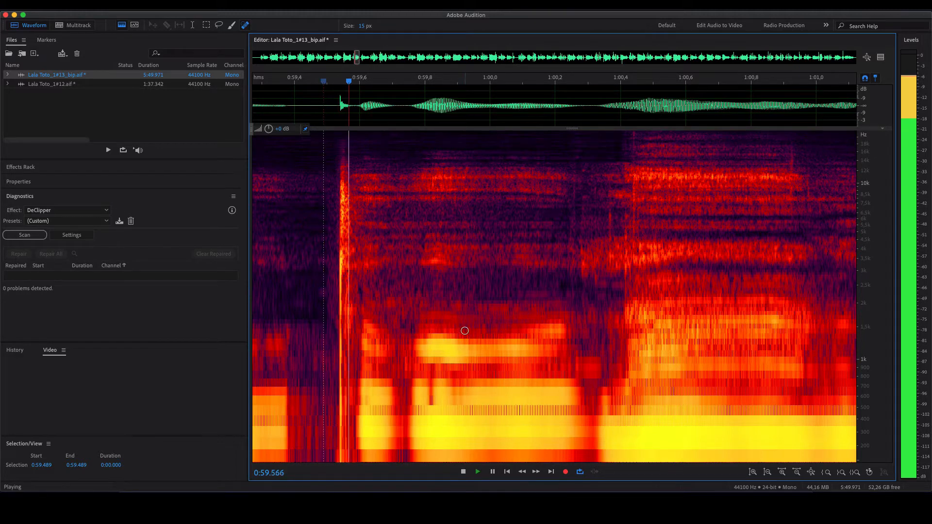
pyautogui.press('space')
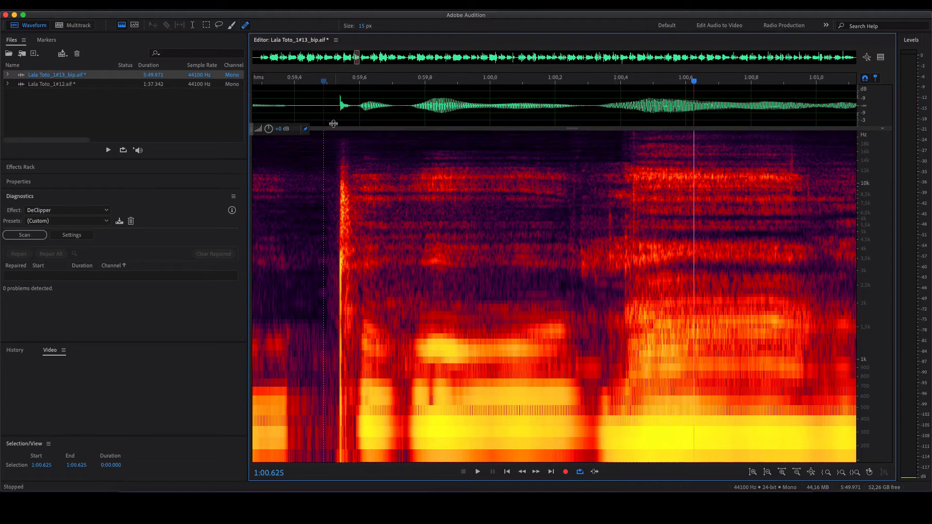
pyautogui.click(320, 114)
pyautogui.press('space')
pyautogui.press('space')
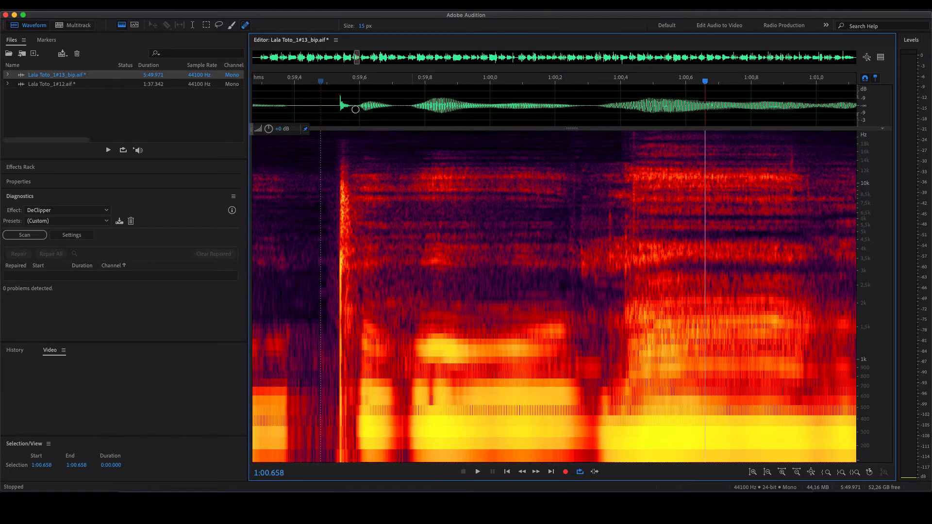
pyautogui.click(317, 119)
pyautogui.press('space')
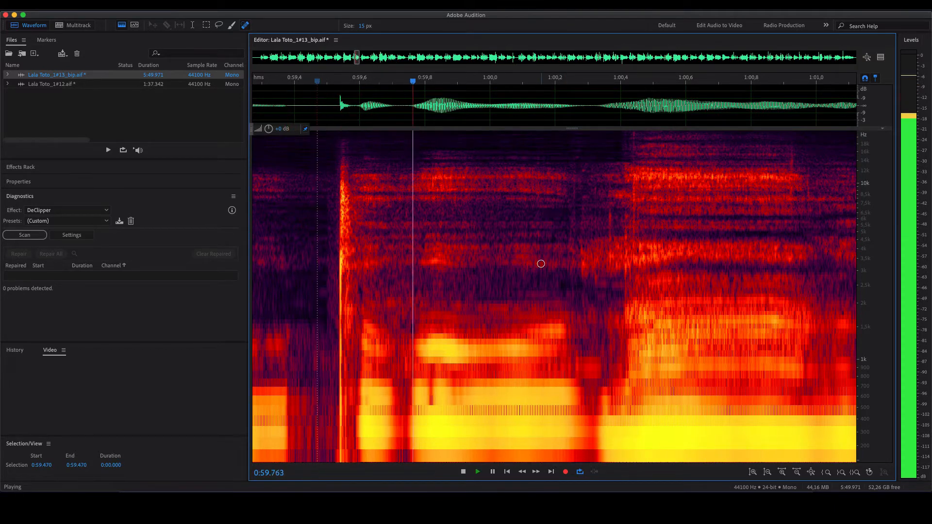
pyautogui.press('space')
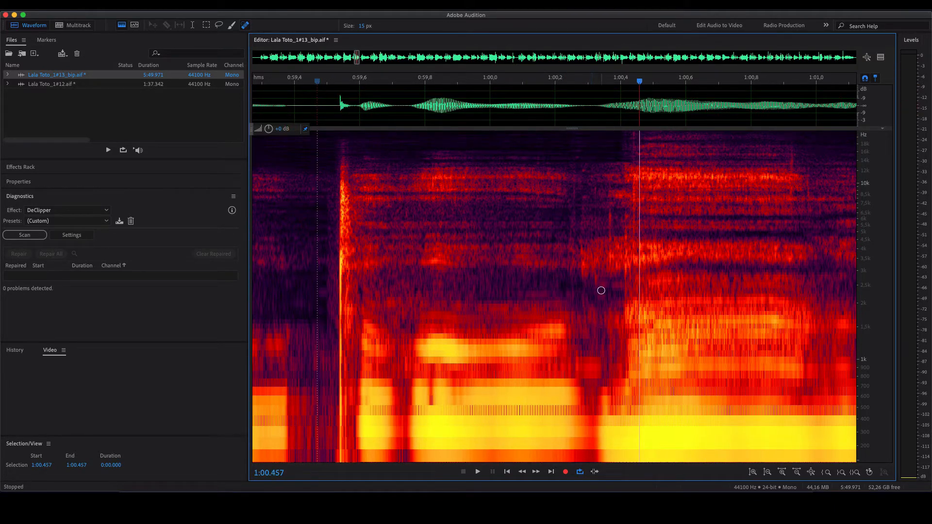
# Step: Heal the faint leftover streaks and spots between about 1:00.3 and 1:00.4, from roughly 2.5 to 12 kHz, with the Spot Healing Brush
pyautogui.moveTo(616, 215); pyautogui.dragTo(590, 238)
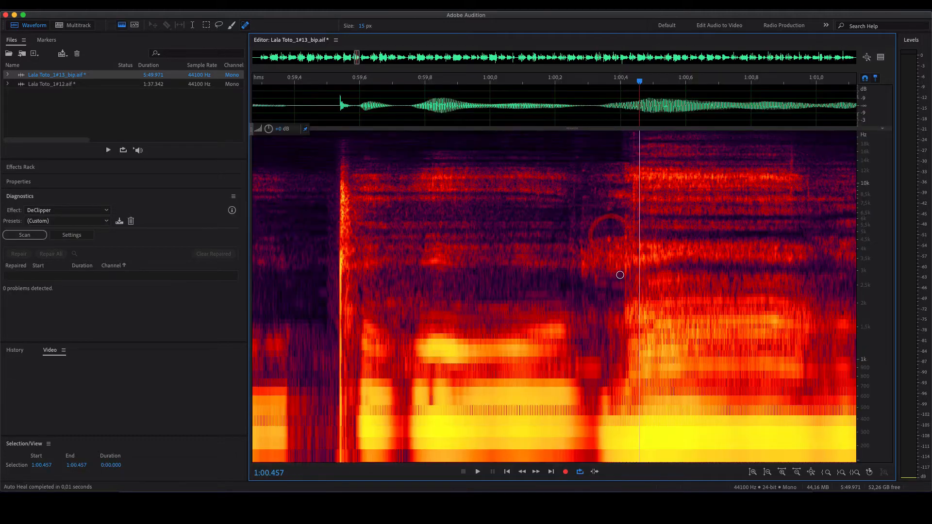
pyautogui.click(608, 237)
pyautogui.click(584, 169)
pyautogui.moveTo(584, 196); pyautogui.dragTo(590, 199)
pyautogui.moveTo(580, 284); pyautogui.dragTo(616, 269)
pyautogui.click(590, 281)
# Step: Play back the passage from about 0:59.4 to 1:00.6 to check the healed streaks
pyautogui.scroll(2, 601, 372)
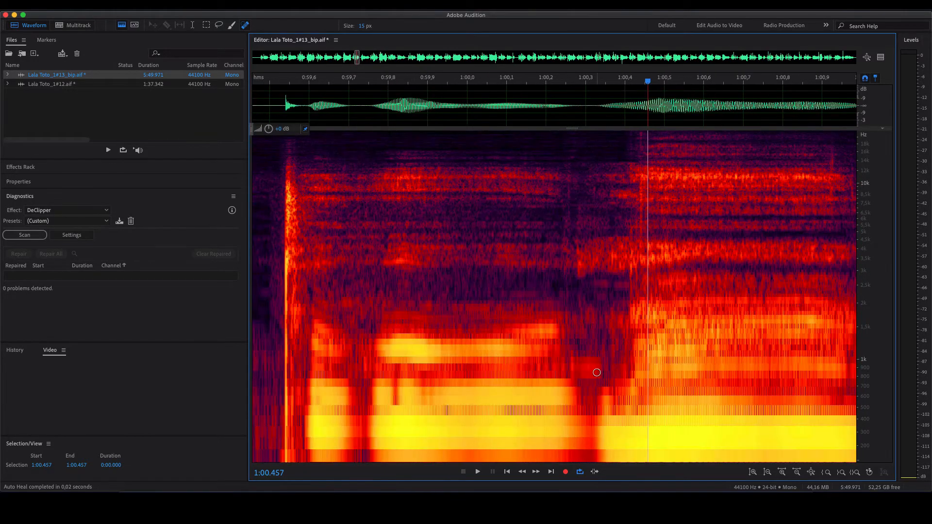
pyautogui.scroll(-3, 596, 372)
pyautogui.click(351, 108)
pyautogui.press('space')
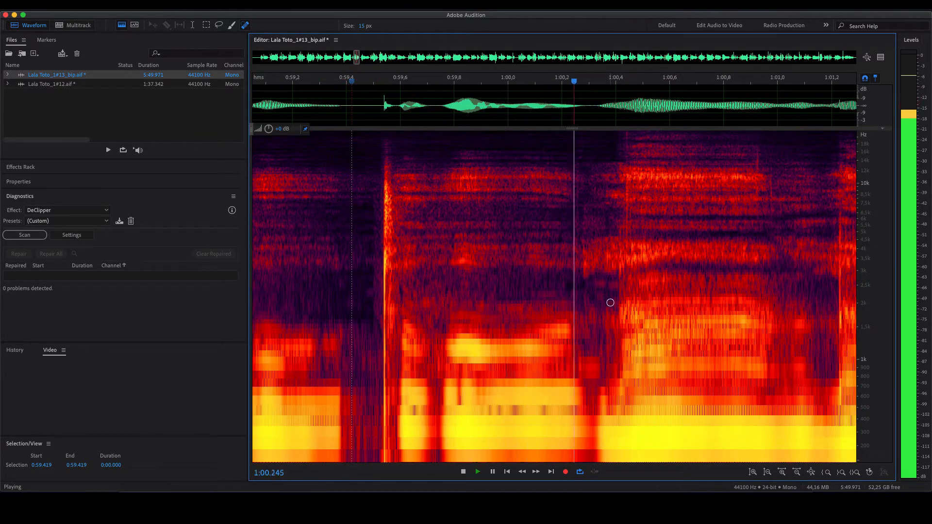
pyautogui.press('space')
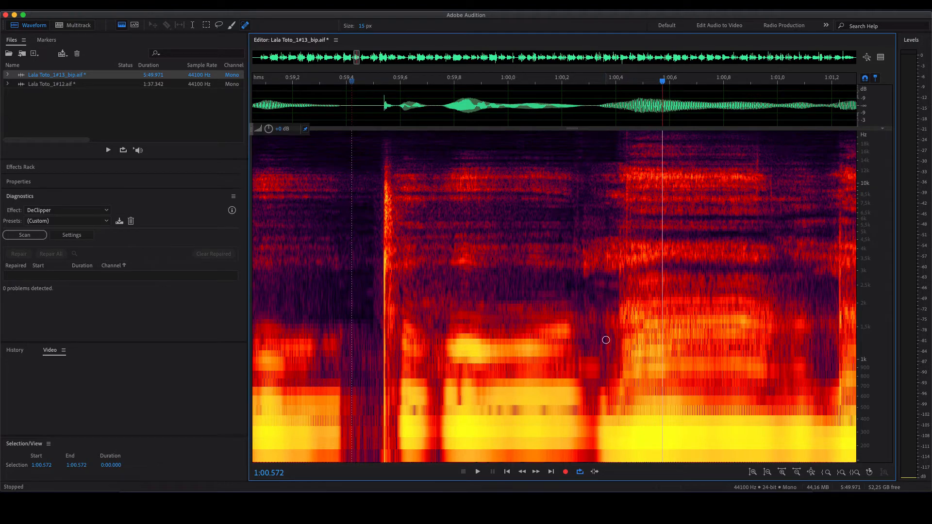
# Step: Select the transition from 1:00.167 to 1:00.489, play it in a loop, and clear the selection
pyautogui.scroll(6, 606, 339)
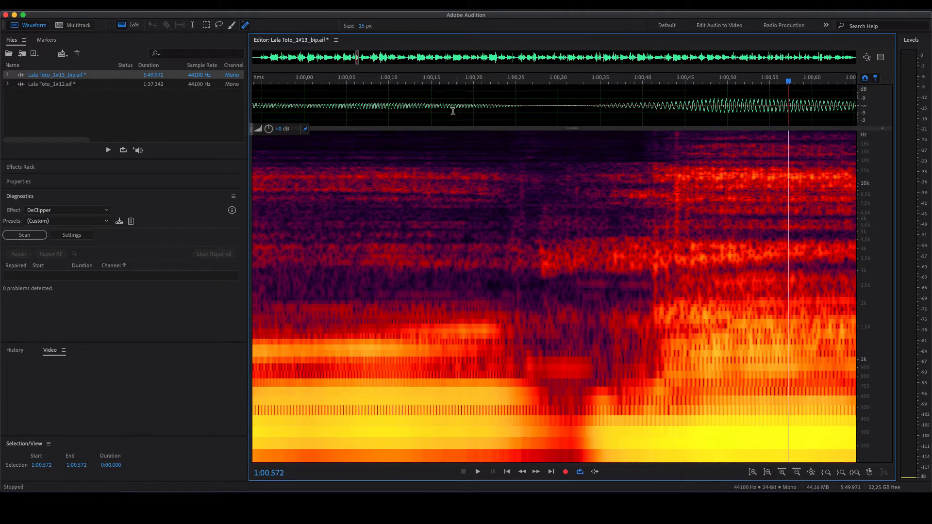
pyautogui.moveTo(445, 110); pyautogui.dragTo(719, 117)
pyautogui.press('space')
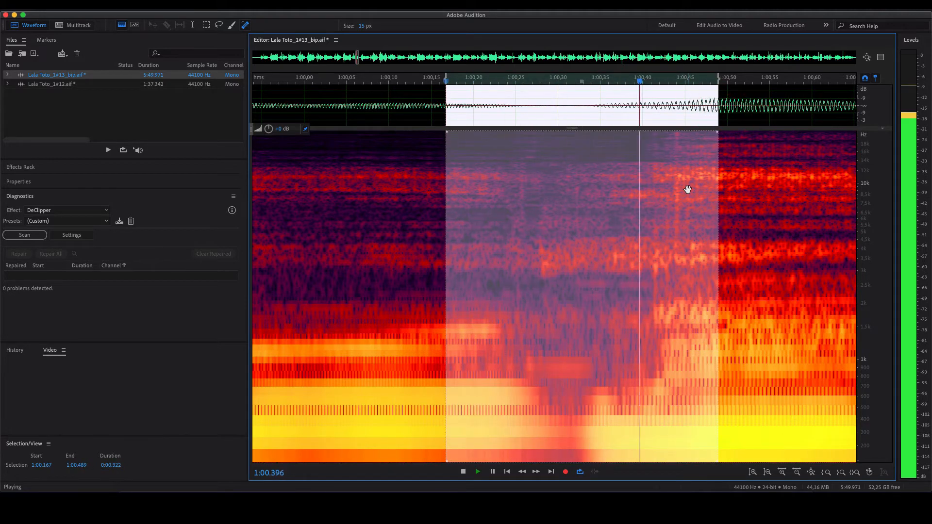
pyautogui.press('space')
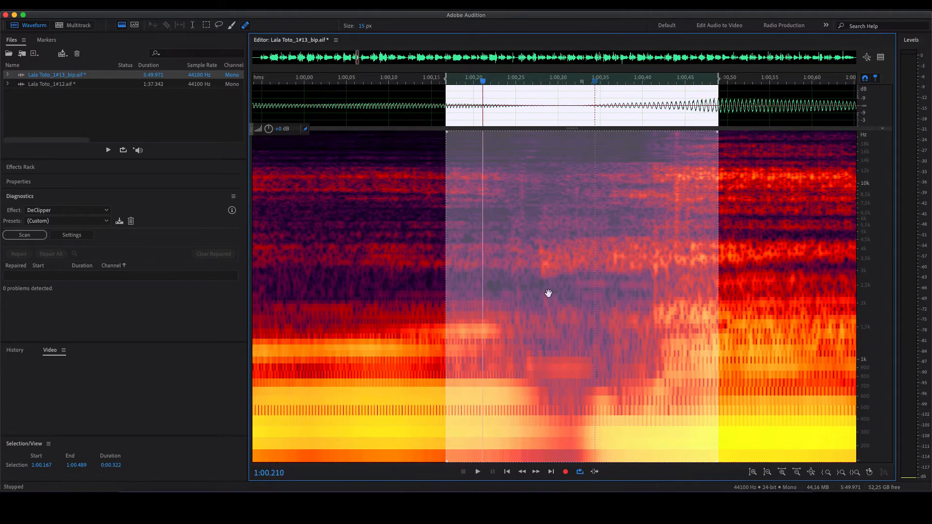
pyautogui.click(411, 108)
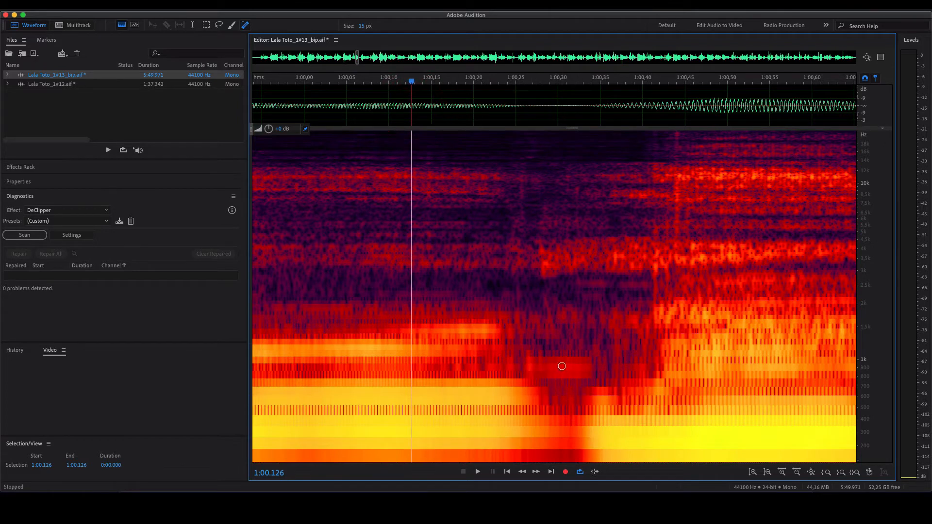
# Step: Marquee-select the noise patch from 1:00.254 to 1:00.350, around 800 Hz to 1 kHz, audition it, and lower its volume
pyautogui.click(207, 25)
pyautogui.moveTo(519, 354); pyautogui.dragTo(598, 380)
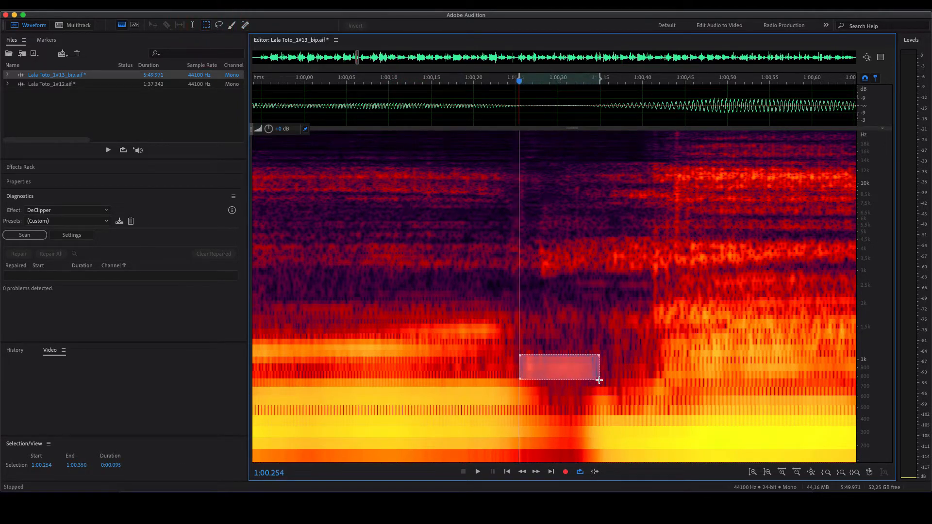
pyautogui.press('space')
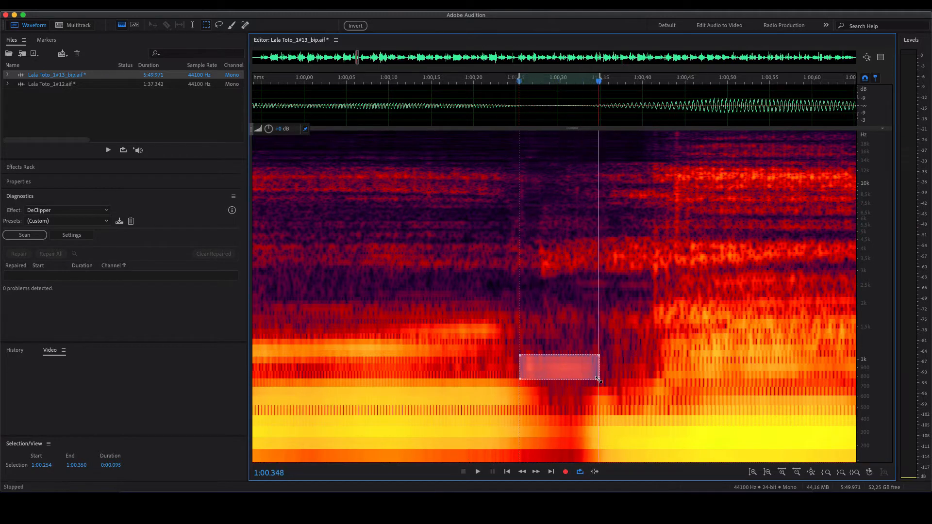
pyautogui.moveTo(270, 130); pyautogui.dragTo(270, 183)
pyautogui.click(356, 124)
# Step: Play back the passage from about 0:59.4 twice to check the attenuated patch near 1:00.3
pyautogui.scroll(-4, 616, 298)
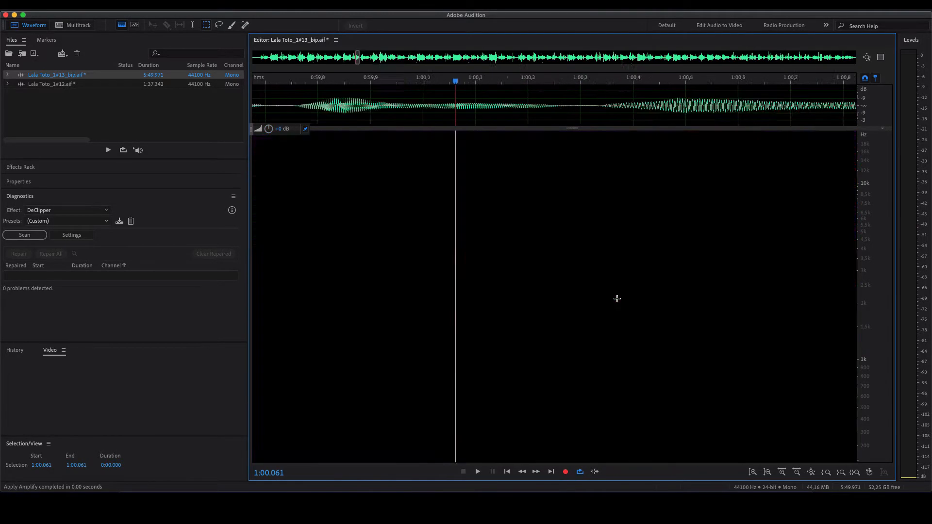
pyautogui.click(392, 115)
pyautogui.press('space')
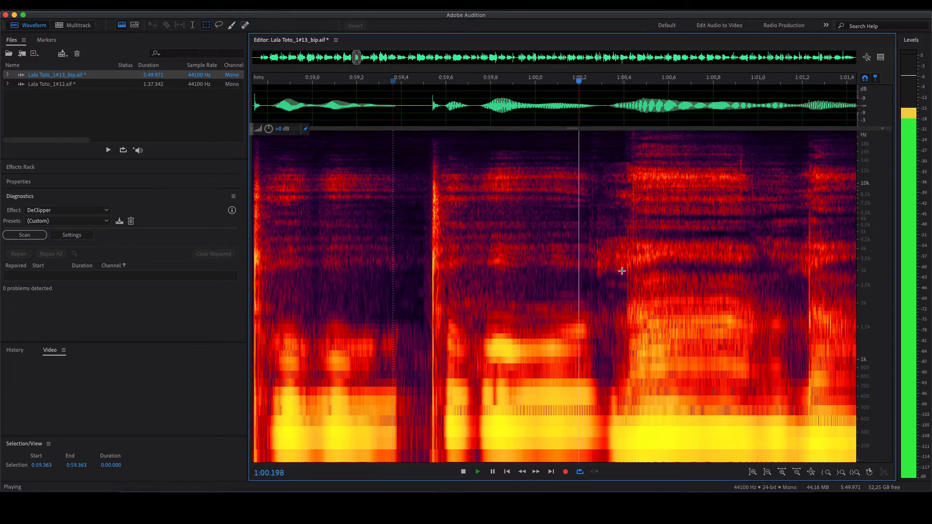
pyautogui.press('space')
pyautogui.click(404, 120)
pyautogui.press('space')
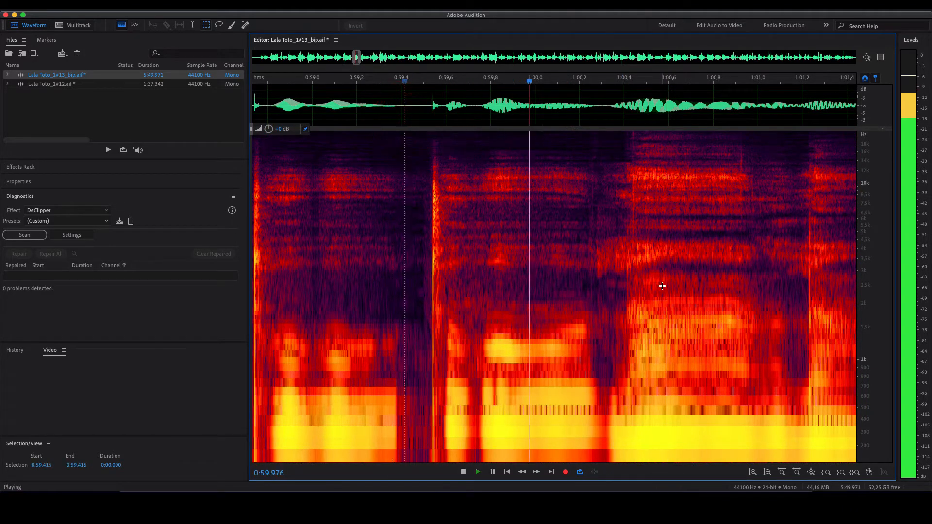
pyautogui.press('space')
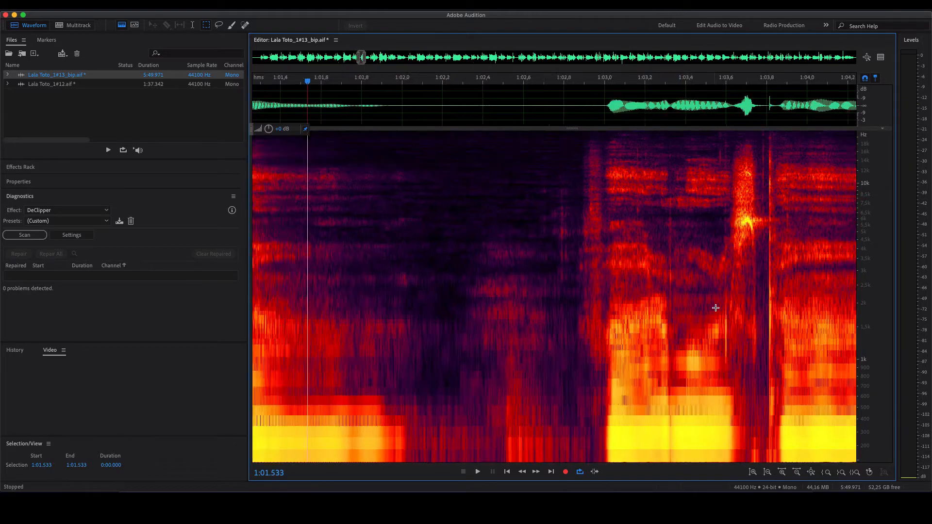
# Step: Play back the phrase from 0:58.0 to about 1:00.7
pyautogui.scroll(-3, 505, 318)
pyautogui.scroll(3, 484, 330)
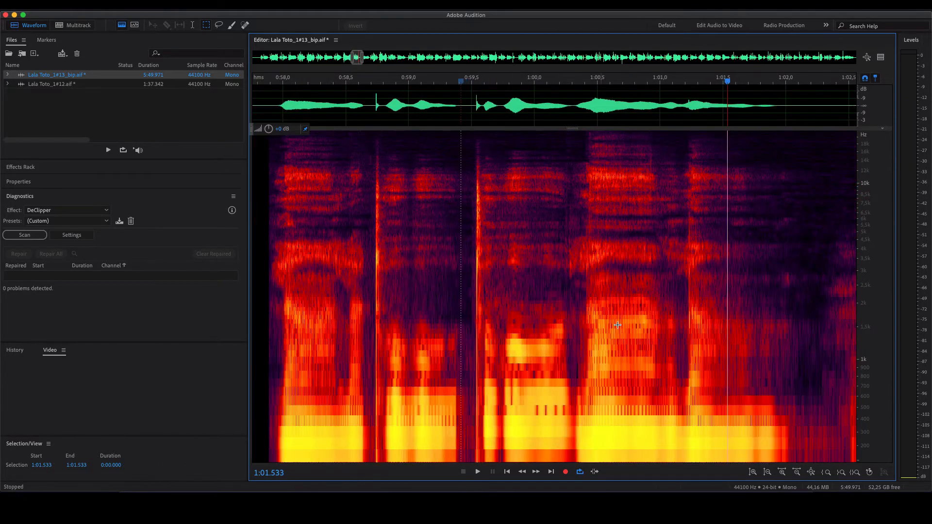
pyautogui.scroll(-1, 617, 325)
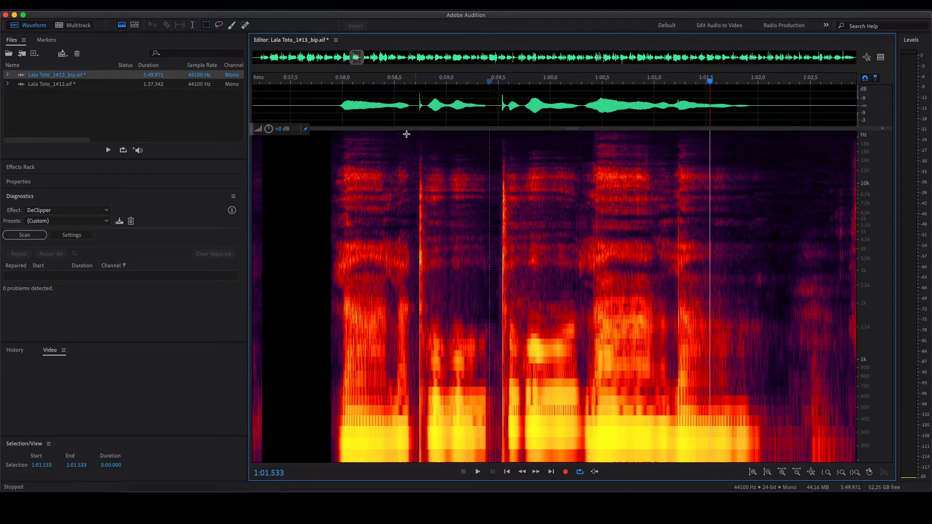
pyautogui.click(340, 120)
pyautogui.press('space')
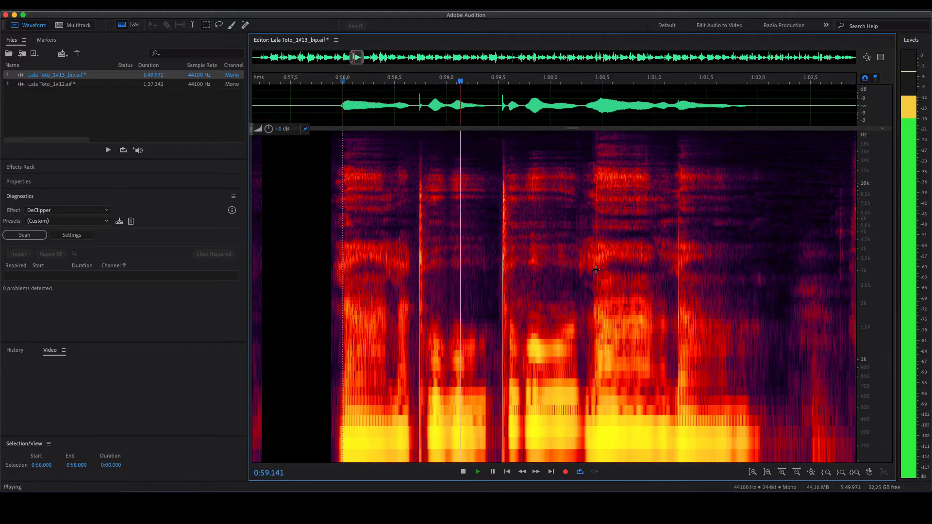
pyautogui.press('space')
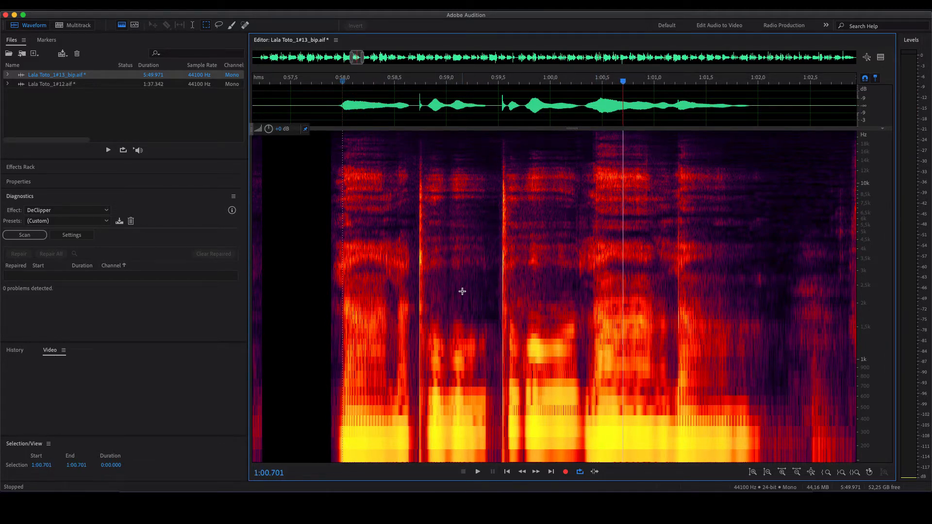
# Step: Auto-heal the waveform spike from 0:58.740 to 0:58.742 and clear the selection
pyautogui.scroll(5, 370, 291)
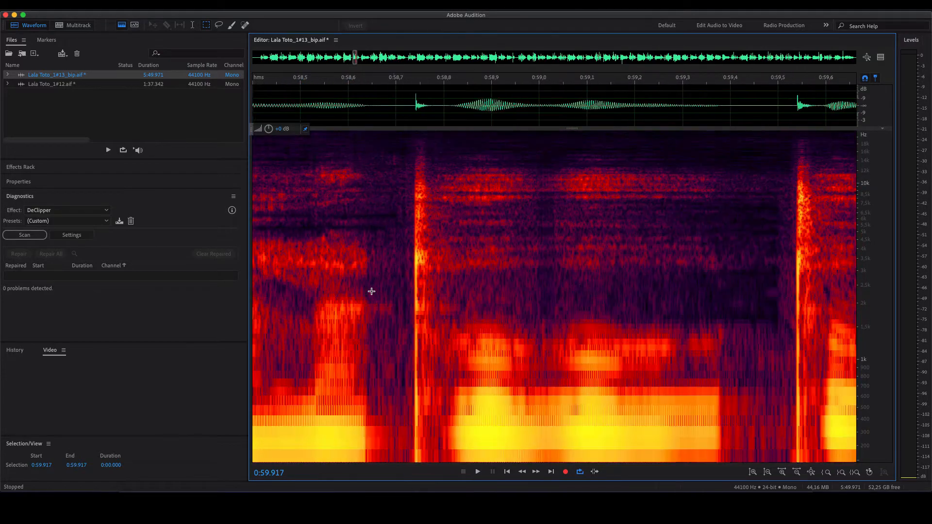
pyautogui.scroll(4, 393, 290)
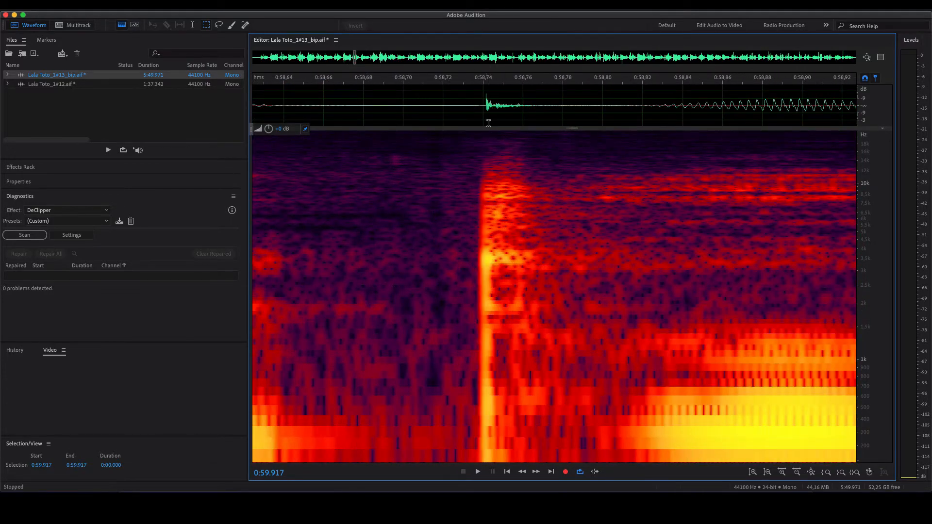
pyautogui.moveTo(488, 122); pyautogui.dragTo(484, 122)
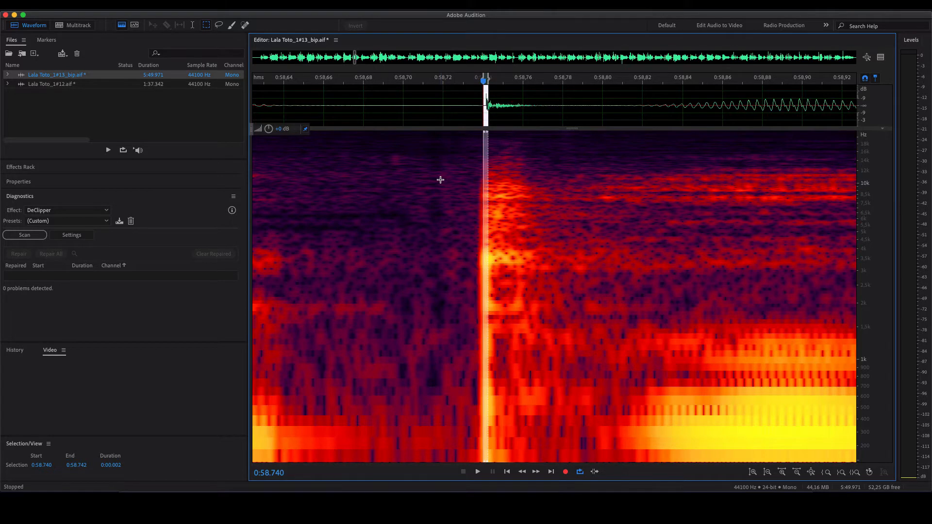
pyautogui.press('super+u')
pyautogui.click(414, 125)
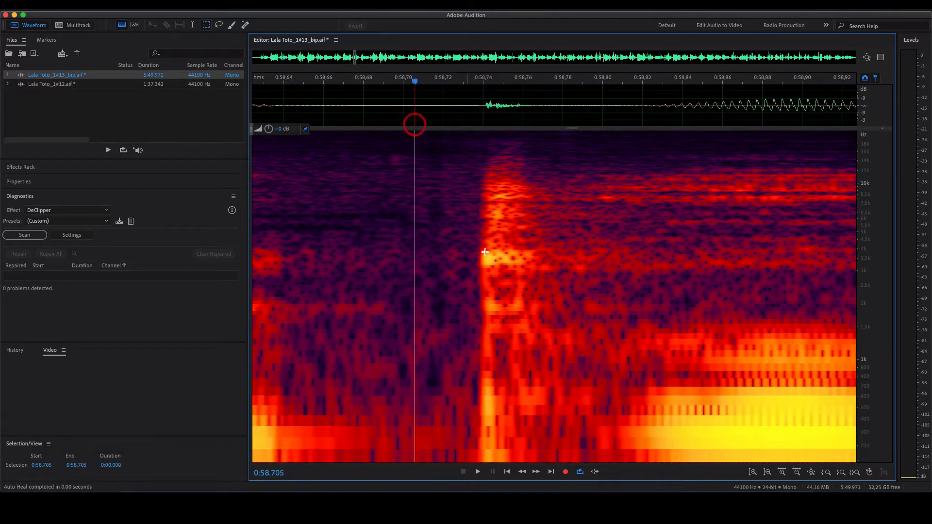
# Step: Play back the passage from about 0:57.8 to 0:59.8 to check the healed spike
pyautogui.scroll(-8, 504, 273)
pyautogui.click(413, 116)
pyautogui.press('space')
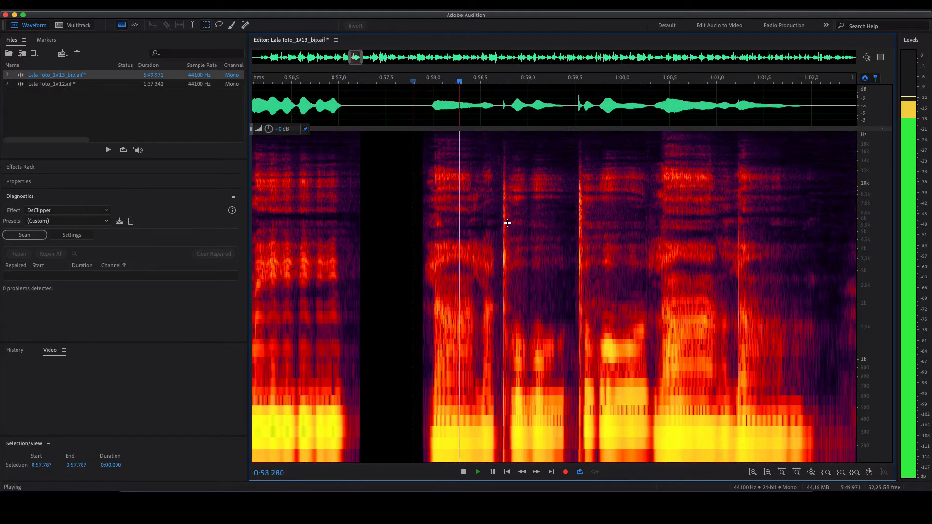
pyautogui.press('space')
# Step: Auto-heal the waveform spike from 0:59.540 to 0:59.541 and clear the selection
pyautogui.scroll(8, 592, 281)
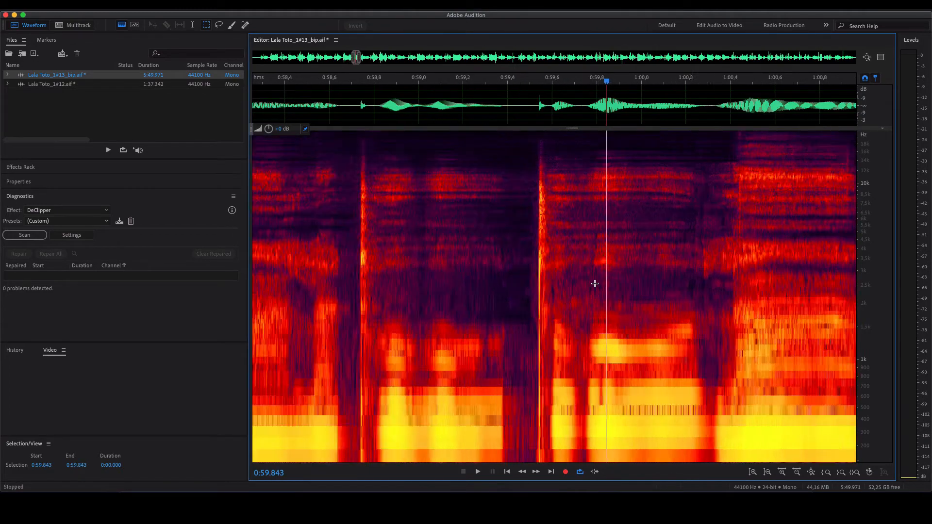
pyautogui.scroll(3, 418, 270)
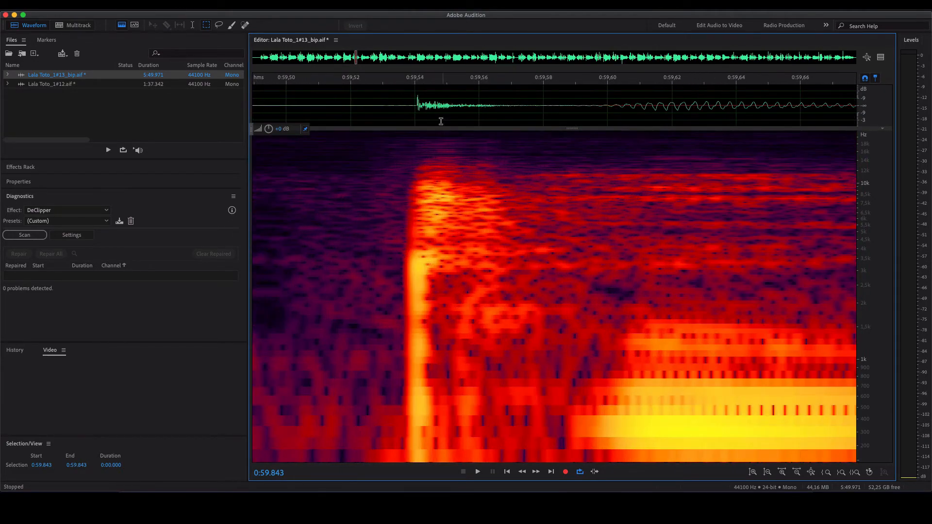
pyautogui.moveTo(421, 118); pyautogui.dragTo(416, 119)
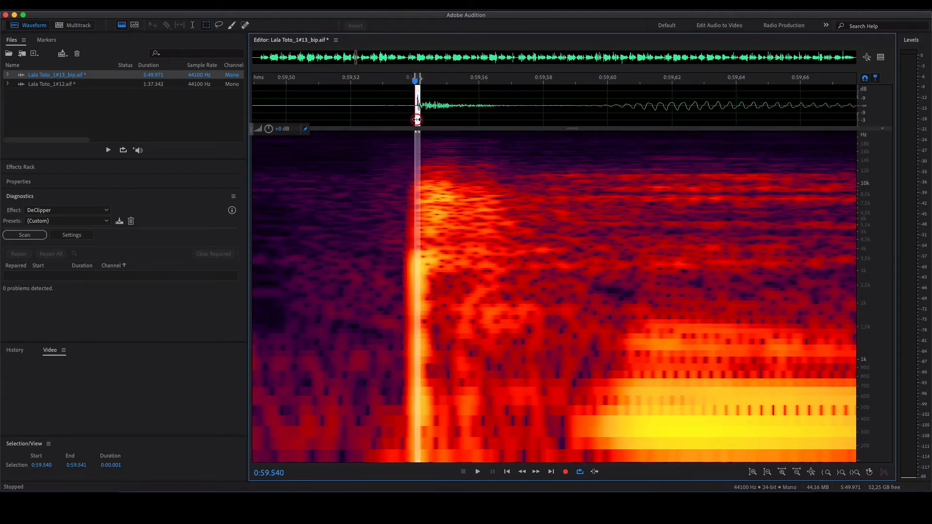
pyautogui.press('super+u')
pyautogui.click(400, 117)
pyautogui.scroll(-4, 506, 286)
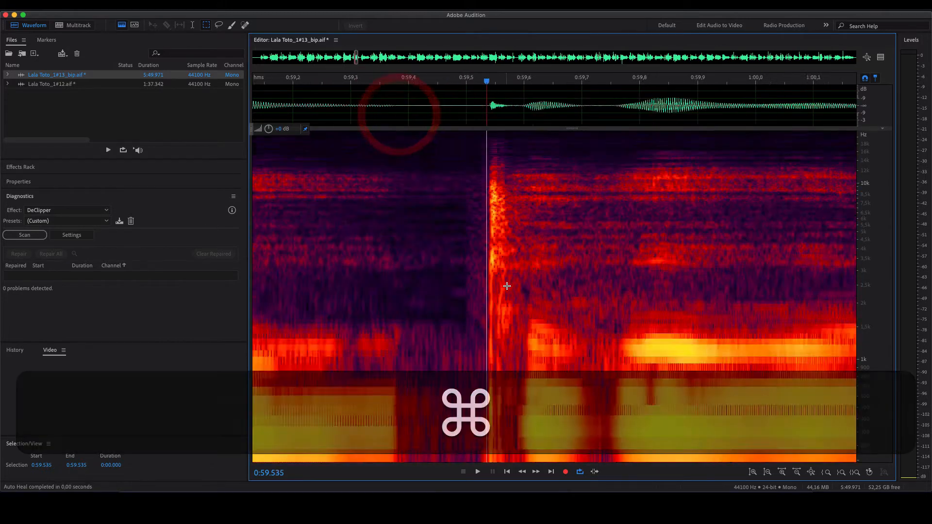
# Step: Play back the passage from 0:57.733 to about 1:00.5 to check the healed spike
pyautogui.scroll(-5, 507, 286)
pyautogui.click(408, 120)
pyautogui.press('space')
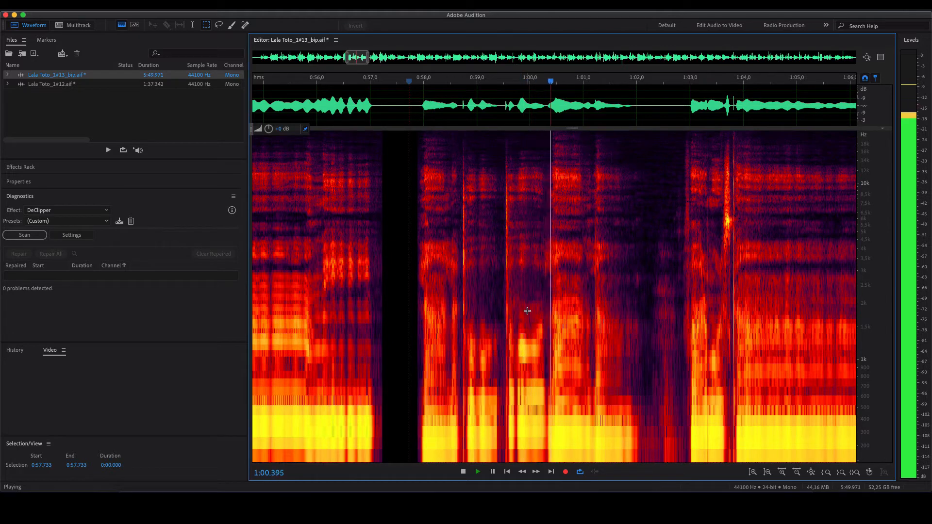
pyautogui.press('space')
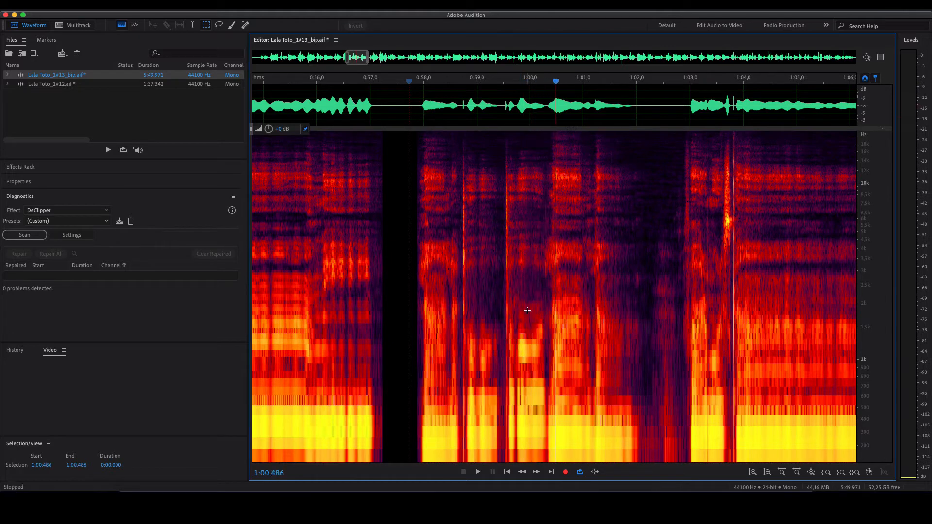
# Step: Switch to the Spot Healing Brush, and select and clear a short span from 1:02.308 to 1:02.337
pyautogui.click(245, 26)
pyautogui.scroll(5, 584, 283)
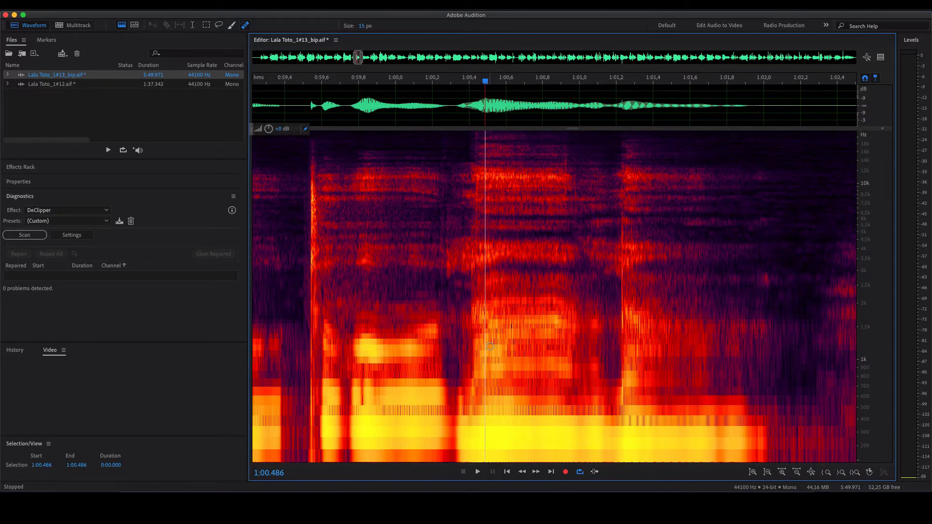
pyautogui.scroll(-1, 484, 272)
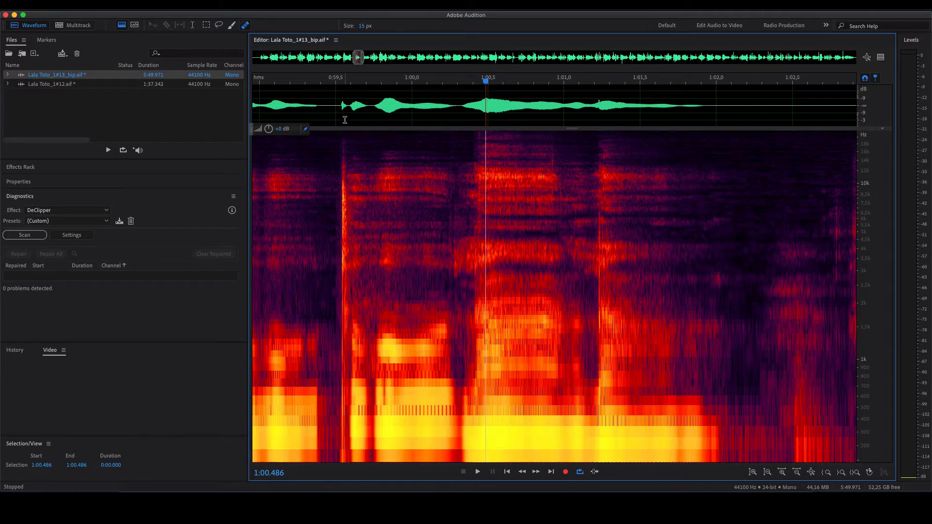
pyautogui.moveTo(767, 120); pyautogui.dragTo(763, 119)
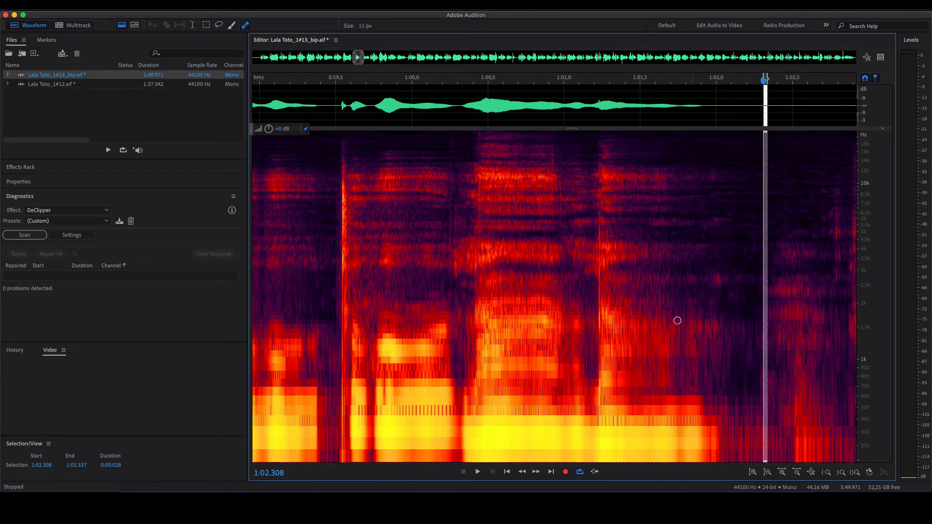
pyautogui.click(589, 120)
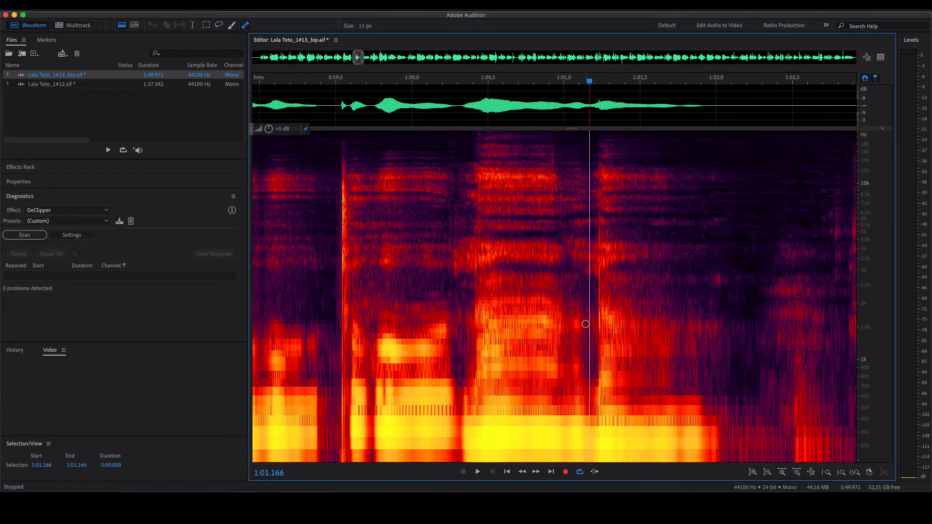
# Step: Auto-heal the small waveform click from 1:01.229 to 1:01.230 and clear the selection
pyautogui.scroll(6, 585, 324)
pyautogui.scroll(2, 714, 316)
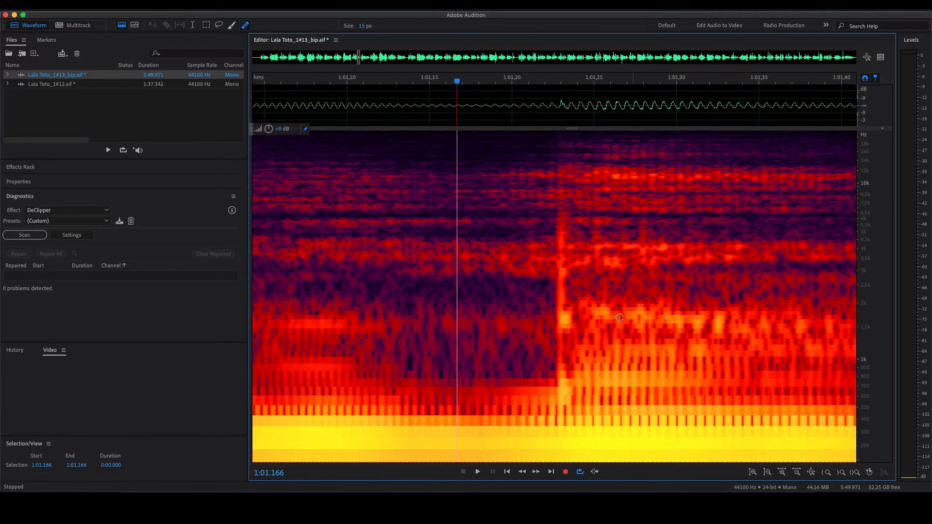
pyautogui.scroll(2, 581, 301)
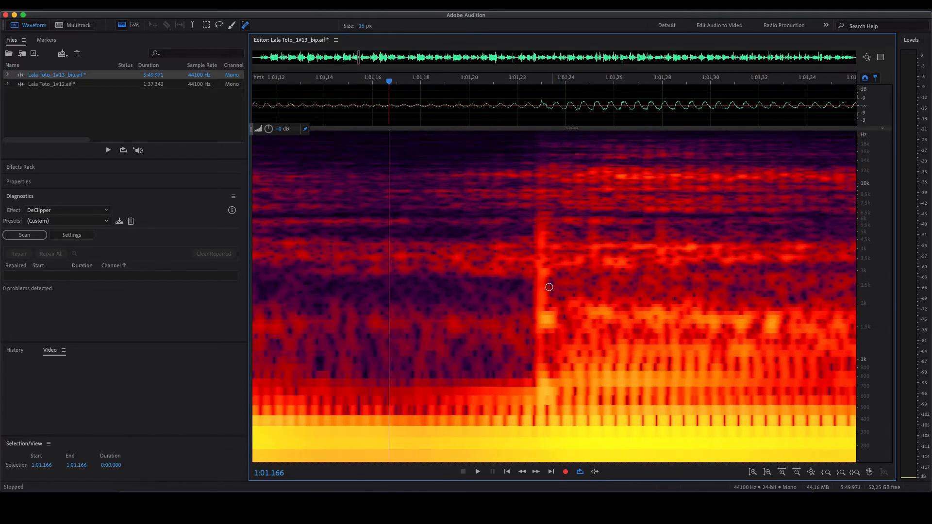
pyautogui.scroll(5, 557, 191)
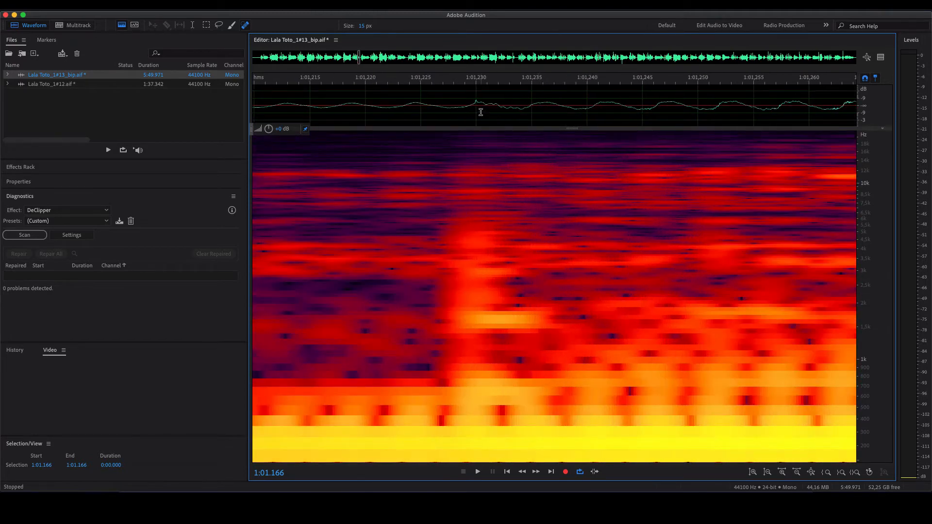
pyautogui.moveTo(482, 113)
pyautogui.mouseDown()
pyautogui.moveTo(468, 113)
pyautogui.moveTo(487, 113)
pyautogui.mouseUp()
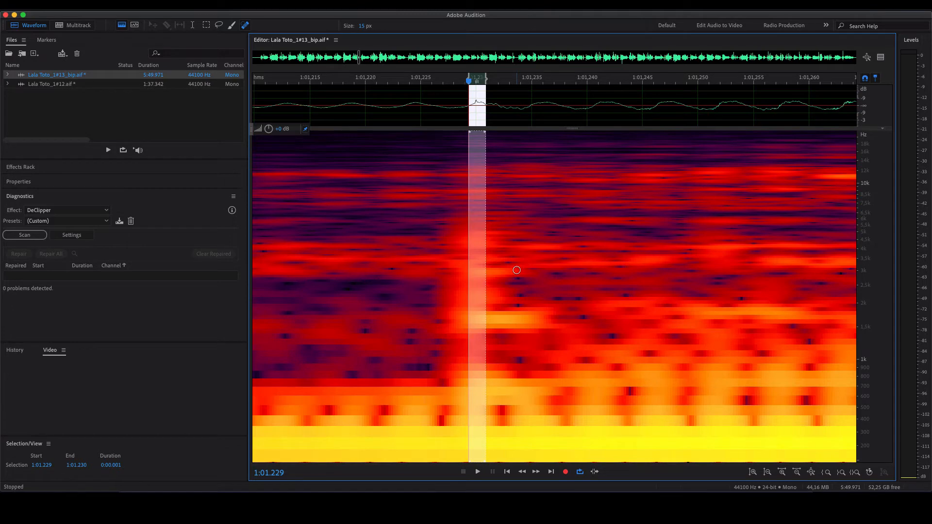
pyautogui.press('super+u')
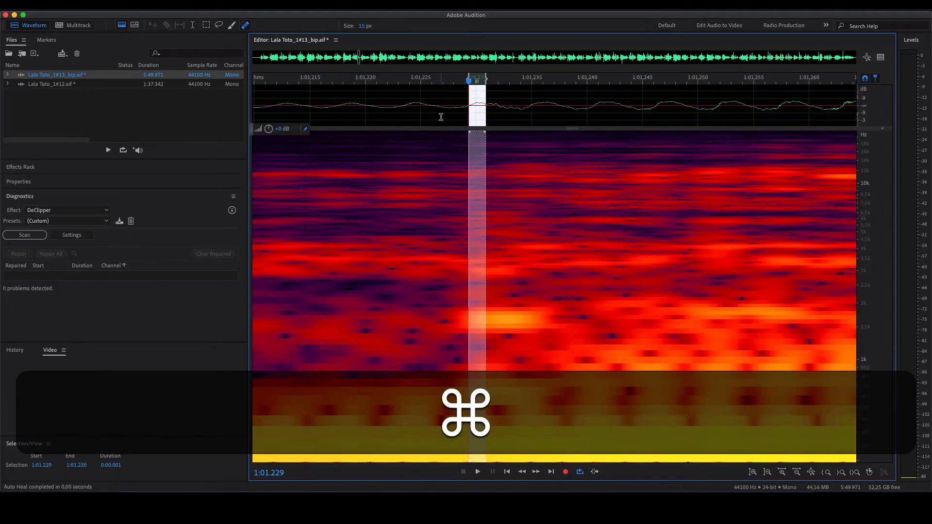
pyautogui.click(441, 117)
# Step: Heal the thin high-frequency vertical streak near 1:00.9 with the Spot Healing Brush and play back from 1:00.294
pyautogui.scroll(-10, 532, 298)
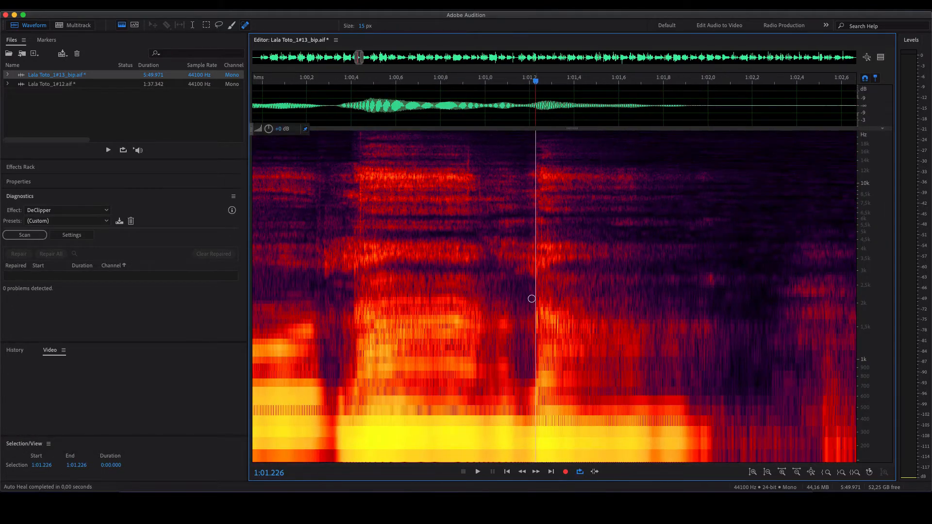
pyautogui.moveTo(468, 142); pyautogui.dragTo(468, 202)
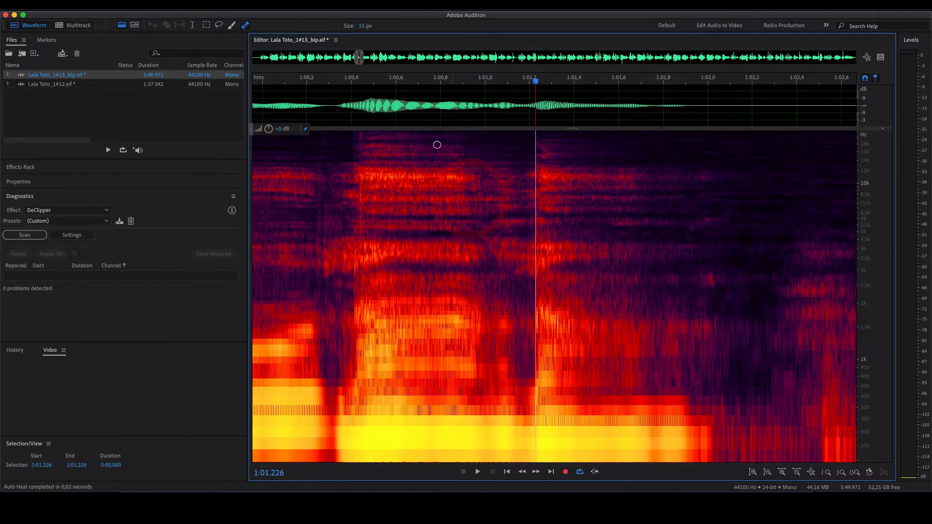
pyautogui.click(328, 113)
pyautogui.press('space')
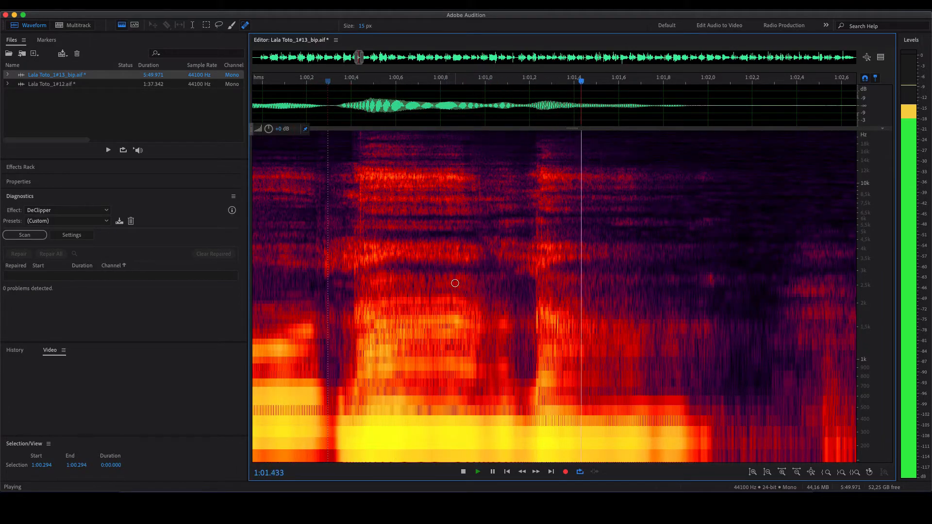
pyautogui.press('space')
# Step: Play back the whole phrase from 0:57.928 to about 1:02.4
pyautogui.scroll(-4, 623, 309)
pyautogui.click(386, 122)
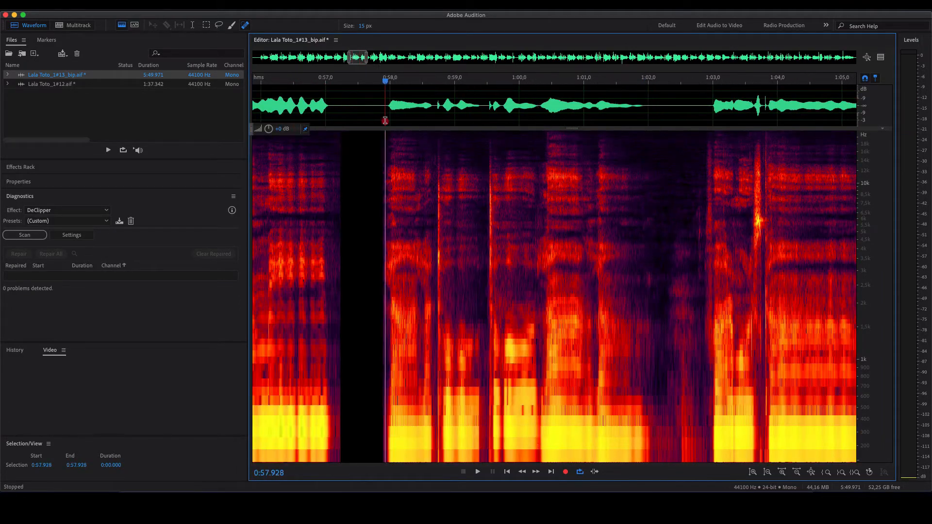
pyautogui.press('space')
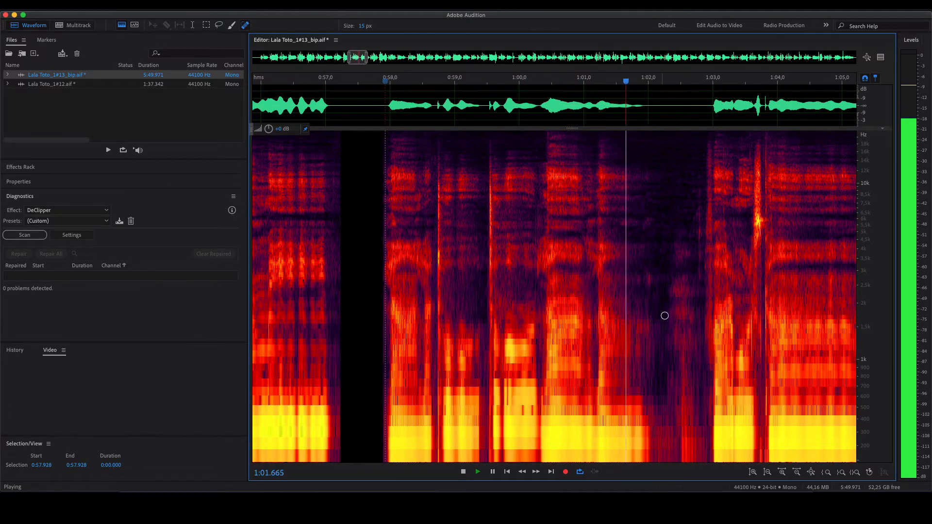
pyautogui.press('space')
# Step: Heal the noise spot near 1:02.0 at about 3 kHz with the Spot Healing Brush
pyautogui.scroll(5, 632, 333)
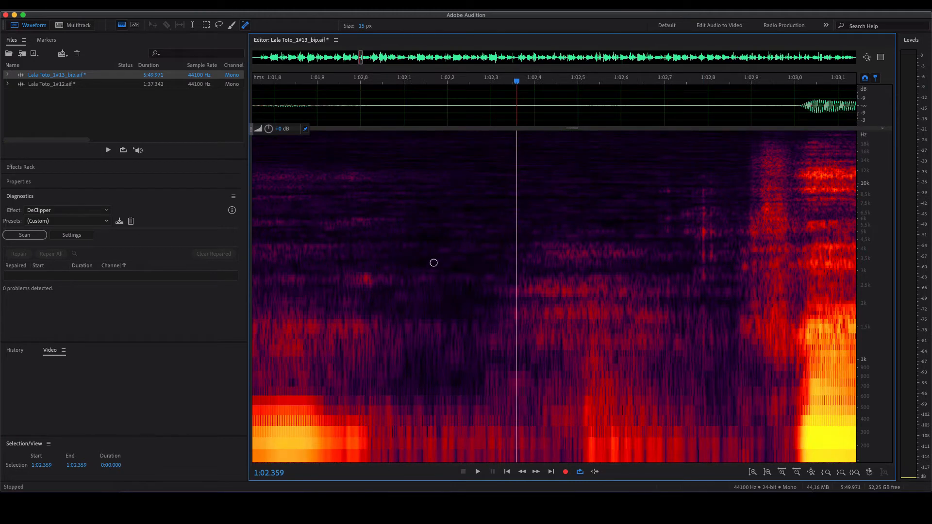
pyautogui.scroll(-3, 433, 262)
pyautogui.click(401, 272)
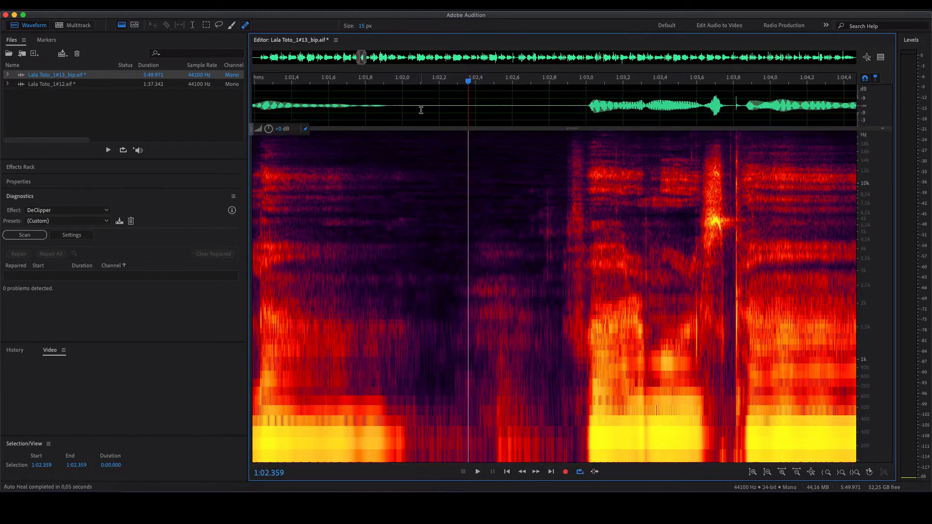
# Step: Select the pause from 1:02.101 to 1:02.869, clear it, and play back the sound onset from about 1:02.9
pyautogui.moveTo(420, 110); pyautogui.dragTo(562, 125)
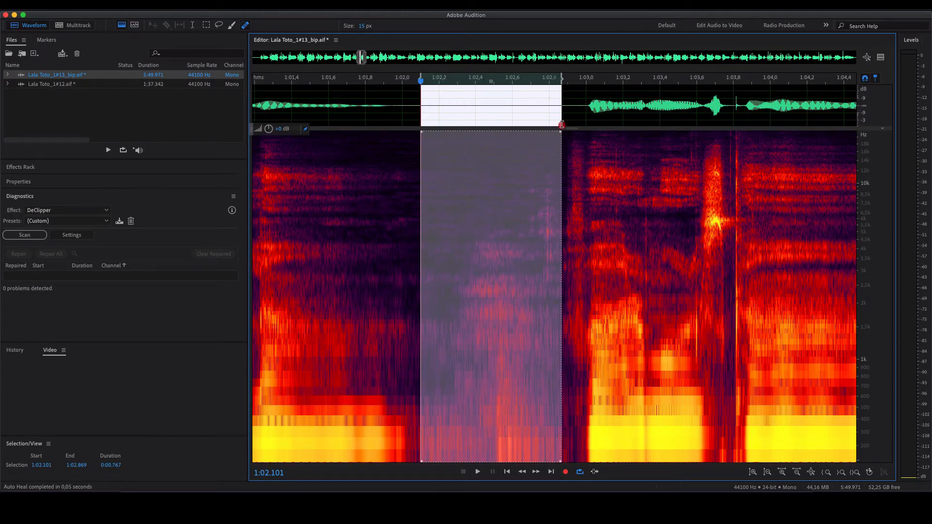
pyautogui.click(570, 122)
pyautogui.press('space')
pyautogui.press('space')
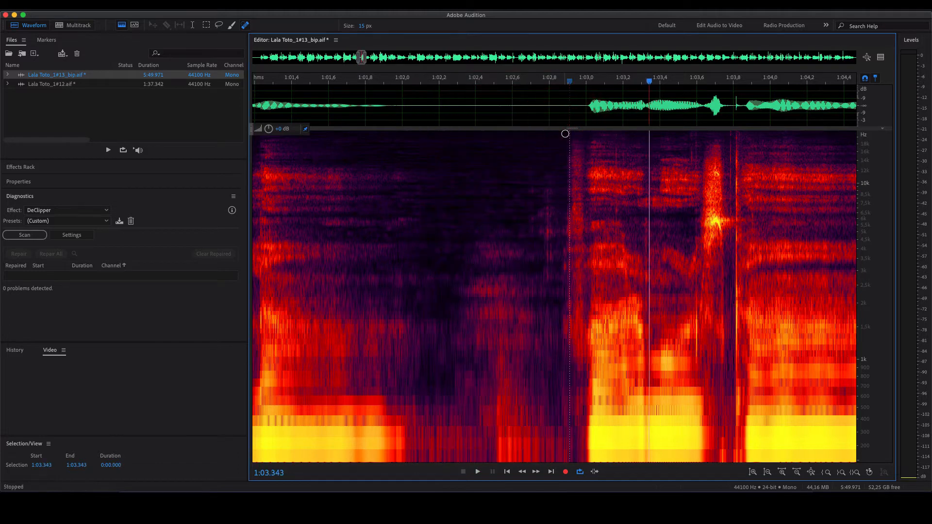
# Step: Select the noisy pause from 1:02.035 to 1:02.858, listen to it, and attenuate it by about 95 dB
pyautogui.moveTo(560, 124); pyautogui.dragTo(408, 122)
pyautogui.press('space')
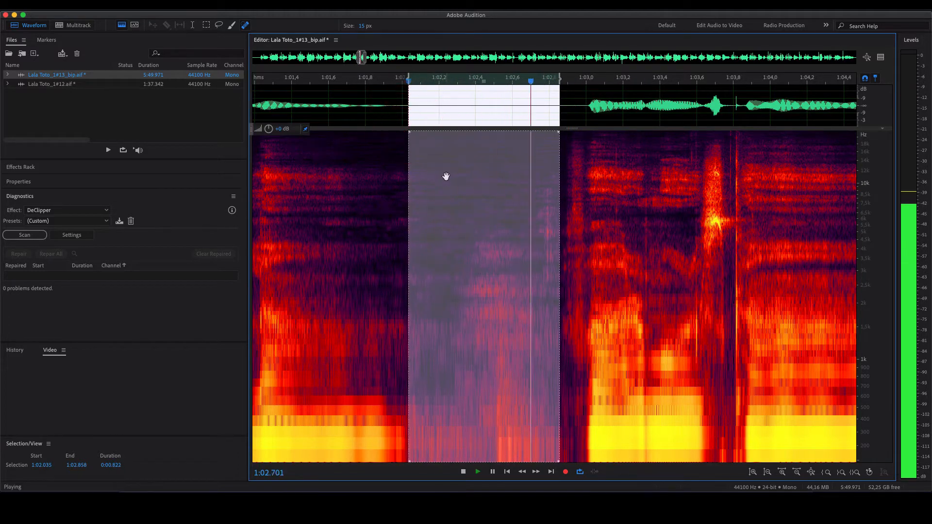
pyautogui.press('space')
pyautogui.moveTo(268, 129); pyautogui.dragTo(271, 155)
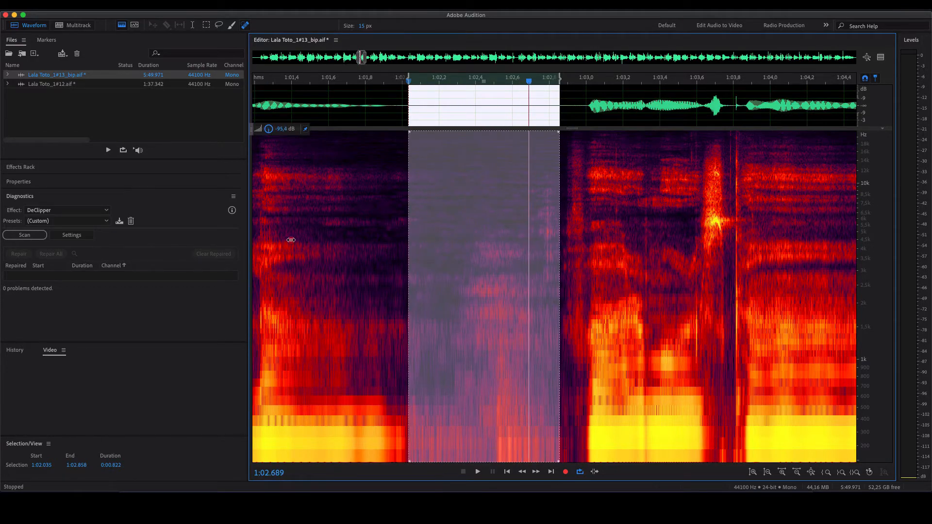
pyautogui.moveTo(290, 239); pyautogui.dragTo(290, 240)
# Step: Clear the selection and play back from 1:01.690 to about 1:04.5 to check the silenced pause
pyautogui.click(345, 117)
pyautogui.scroll(-6, 364, 249)
pyautogui.press('space')
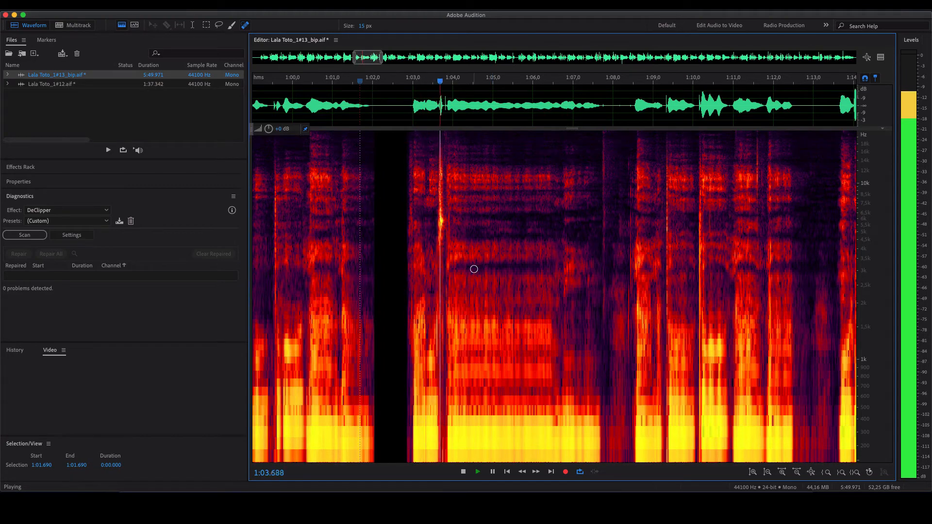
pyautogui.press('space')
# Step: Heal the small noise spots and thin vertical streaks between about 1:03.15 and 1:03.6 with the Spot Healing Brush
pyautogui.scroll(6, 474, 266)
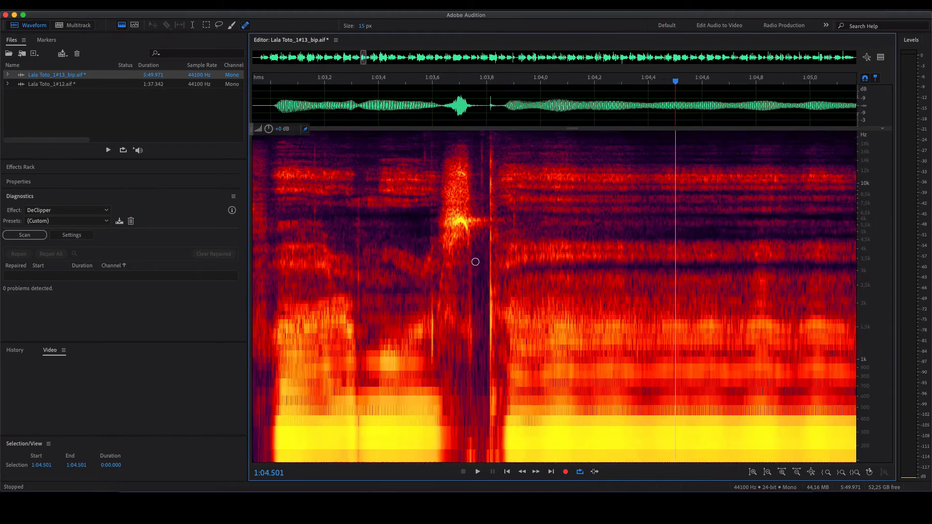
pyautogui.scroll(3, 475, 262)
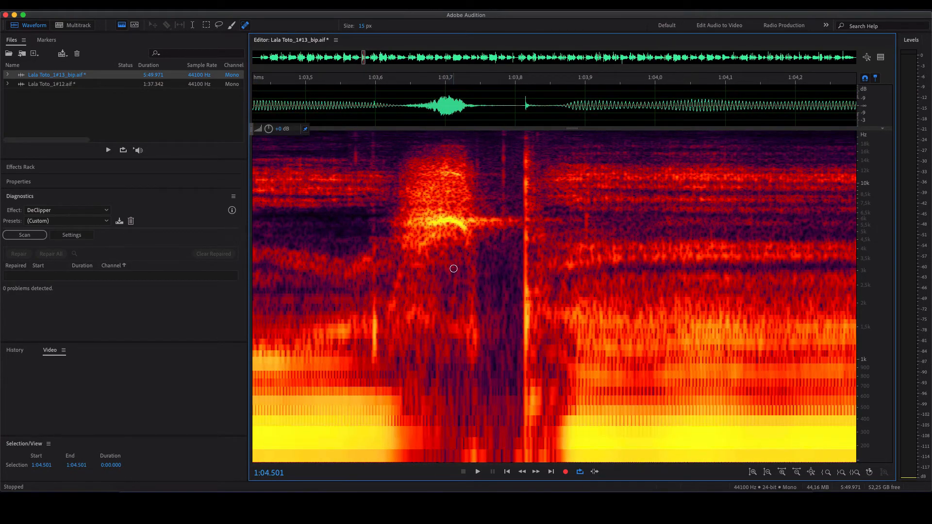
pyautogui.scroll(-3, 453, 268)
pyautogui.scroll(-3, 511, 231)
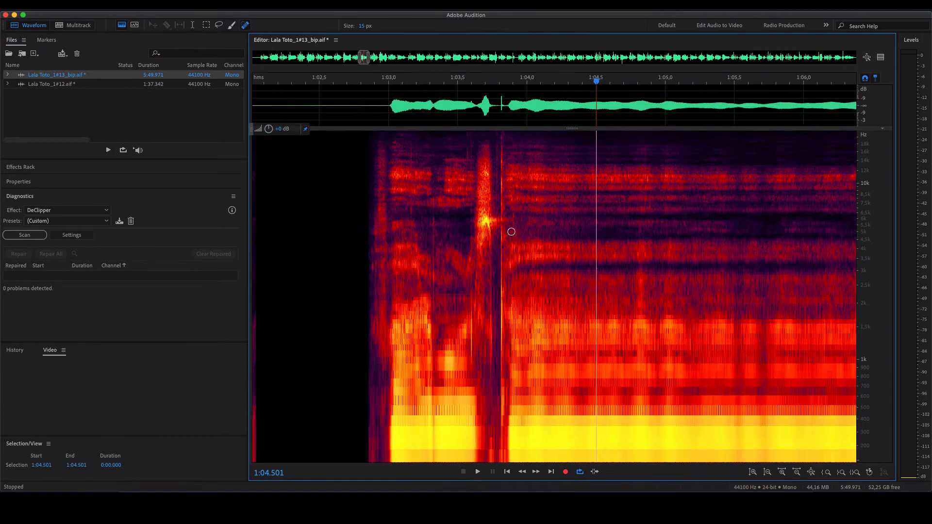
pyautogui.scroll(3, 431, 251)
pyautogui.click(380, 210)
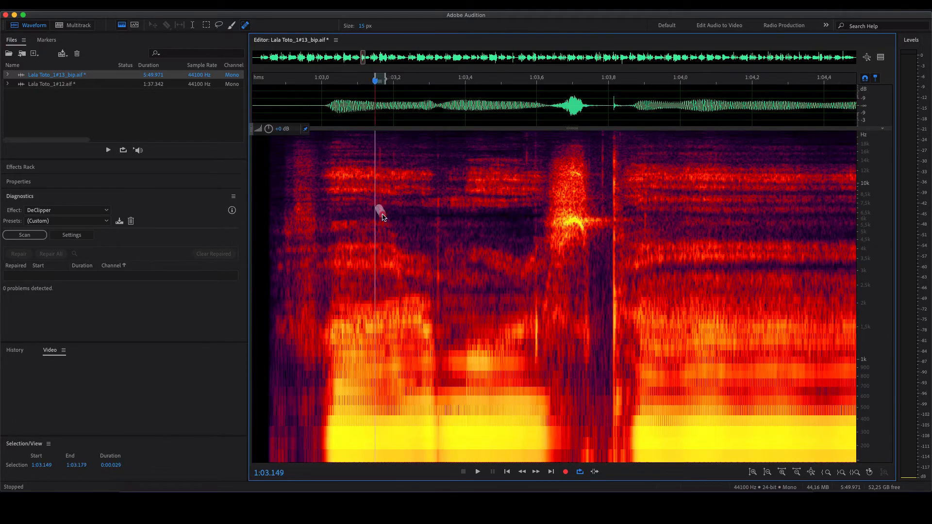
pyautogui.click(380, 153)
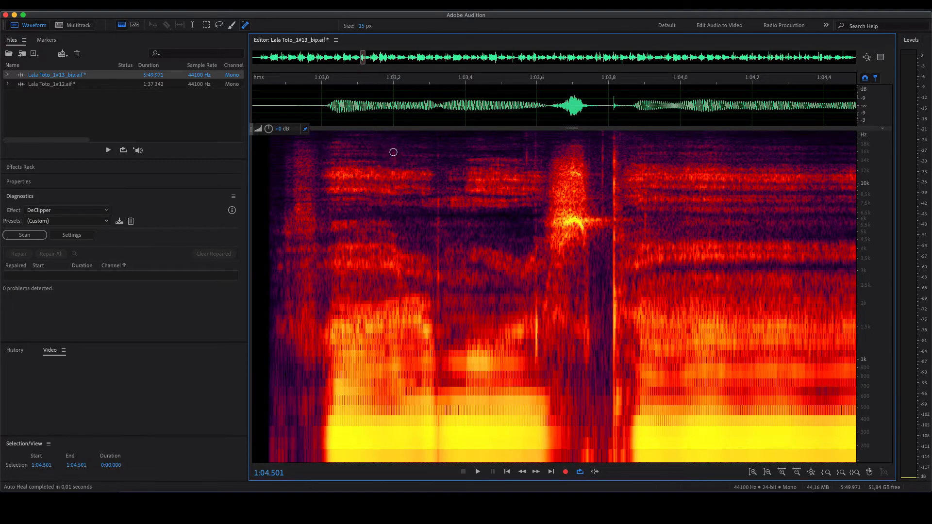
pyautogui.click(393, 153)
pyautogui.moveTo(437, 152); pyautogui.dragTo(439, 314)
pyautogui.click(494, 166)
pyautogui.moveTo(526, 137)
pyautogui.mouseDown()
pyautogui.moveTo(526, 163)
pyautogui.moveTo(536, 139)
pyautogui.moveTo(535, 163)
pyautogui.mouseUp()
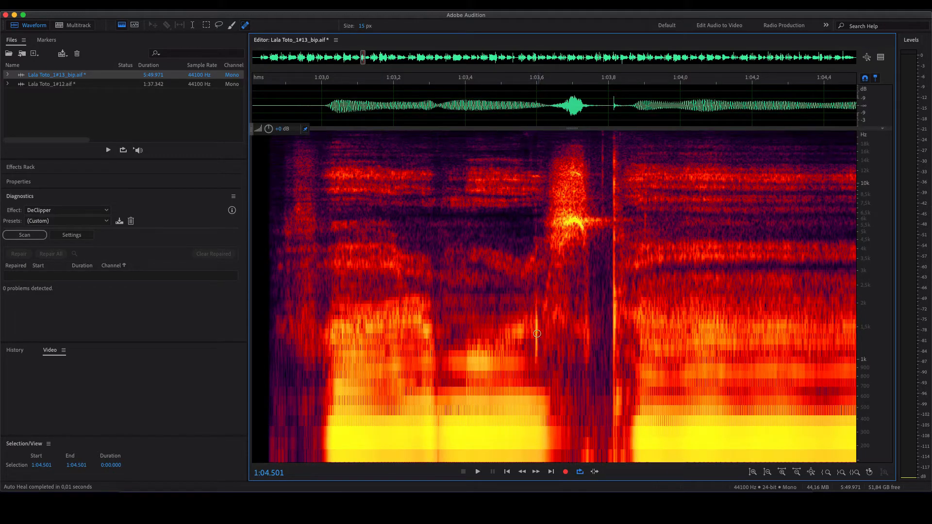
# Step: Play back the passage from 1:02.856 to about 1:03.8 to check the brushed repairs
pyautogui.click(270, 113)
pyautogui.press('space')
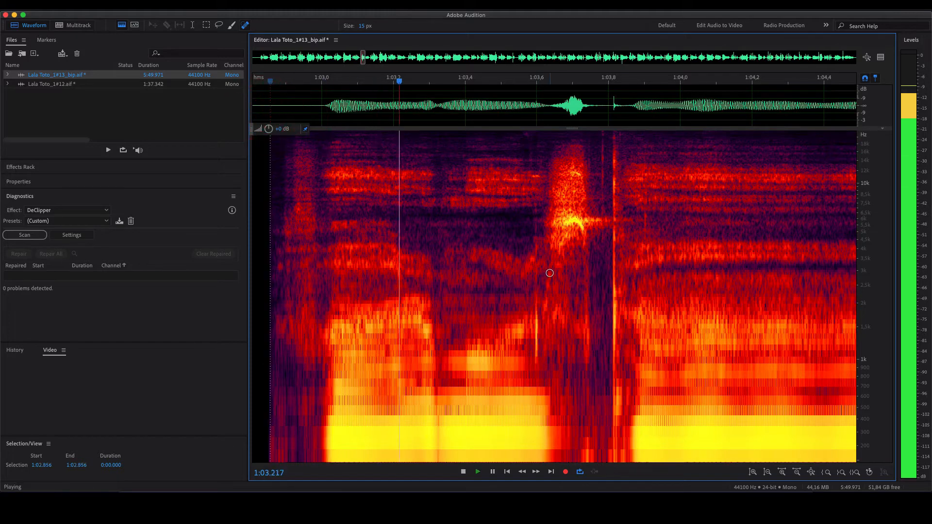
pyautogui.press('space')
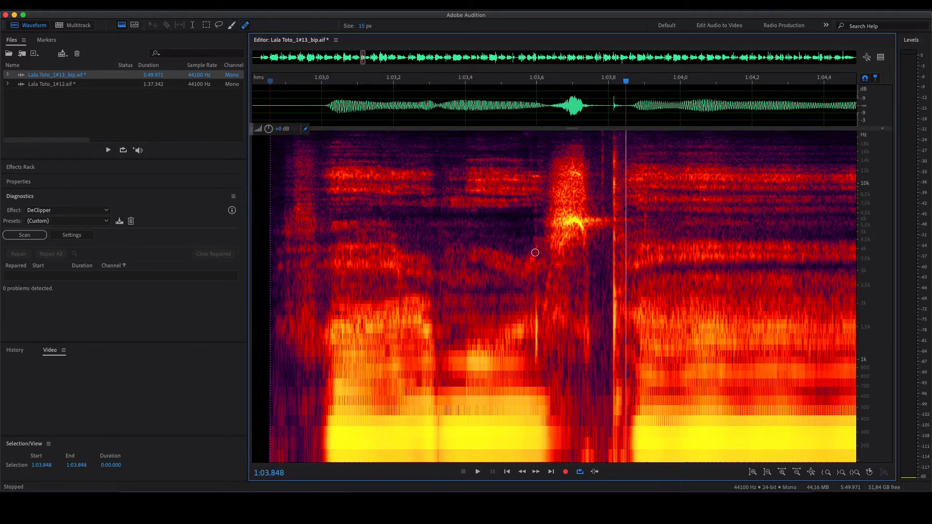
# Step: Heal the thin vertical streak and the small spots around 1:03.6 with the Spot Healing Brush
pyautogui.moveTo(534, 216); pyautogui.dragTo(538, 375)
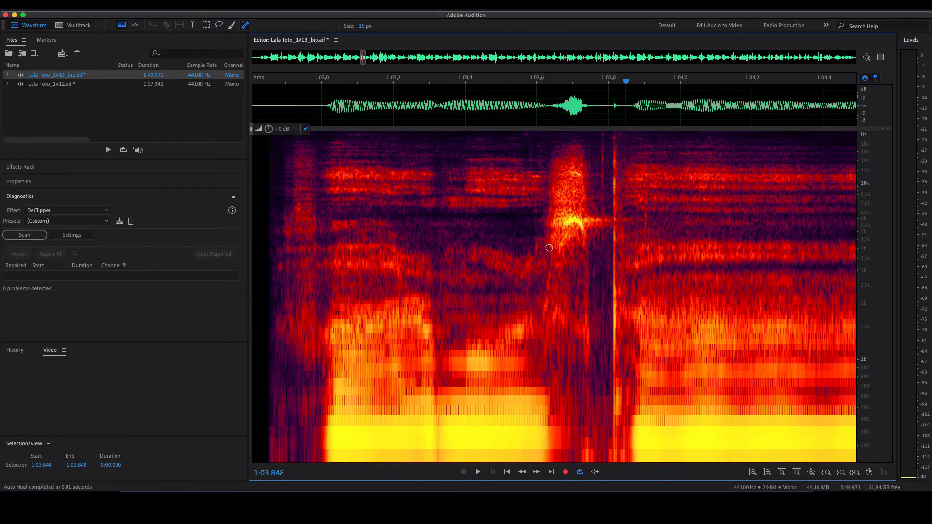
pyautogui.moveTo(538, 243); pyautogui.dragTo(539, 258)
pyautogui.moveTo(537, 208); pyautogui.dragTo(536, 232)
pyautogui.scroll(5, 601, 325)
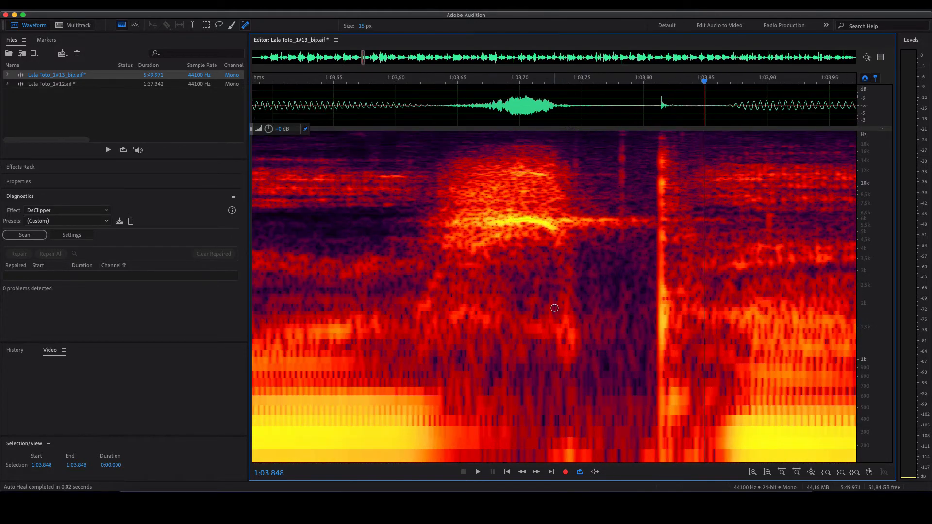
# Step: Play back the passage from 1:02.831 to about 1:04.0 to check the healed streak
pyautogui.scroll(-2, 554, 308)
pyautogui.scroll(-2, 554, 308)
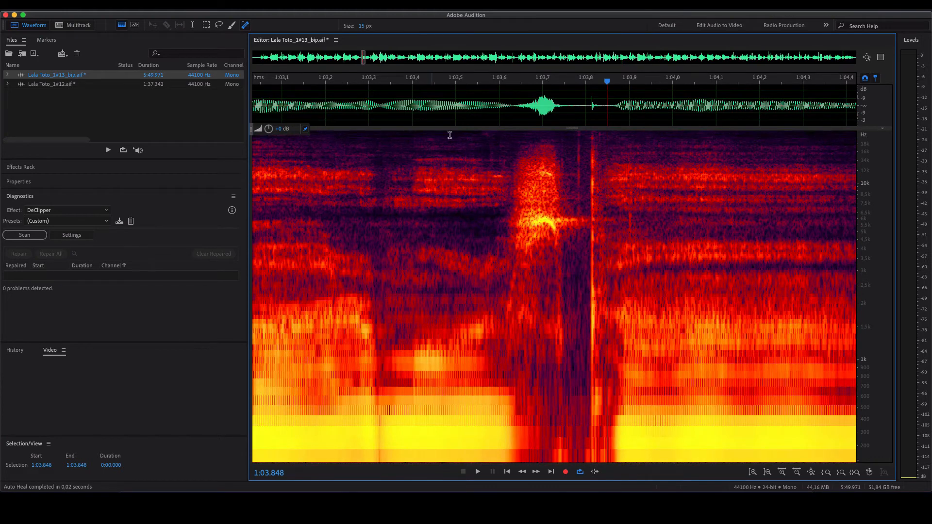
pyautogui.scroll(-2, 484, 230)
pyautogui.click(286, 108)
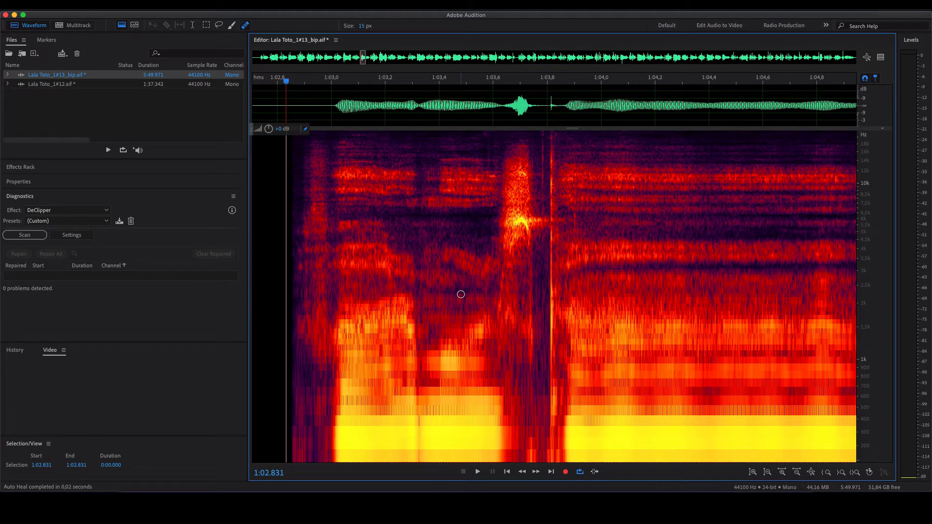
pyautogui.press('space')
pyautogui.press('space')
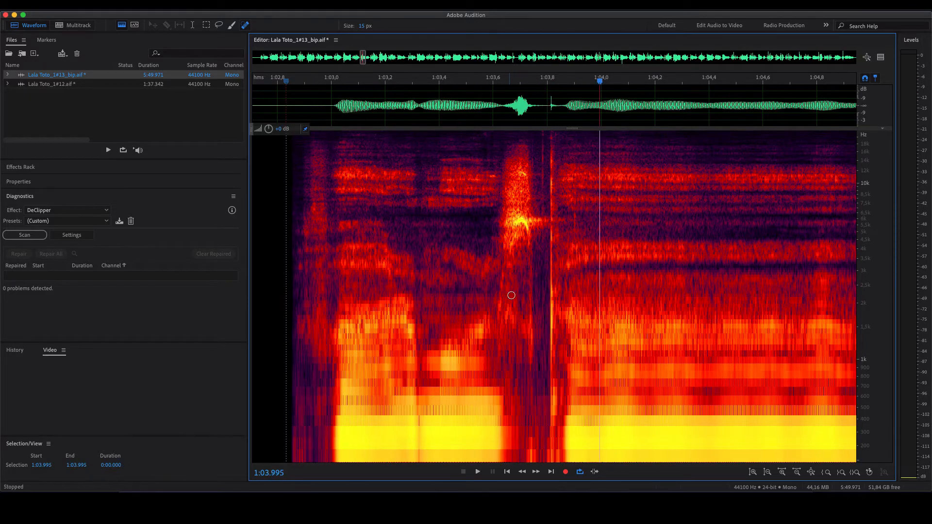
# Step: Heal the bright horizontal whistle band near 1:03.75, and lower the level of a lasso selection around the sibilant from 1:03.631 to 1:03.755
pyautogui.scroll(3, 539, 293)
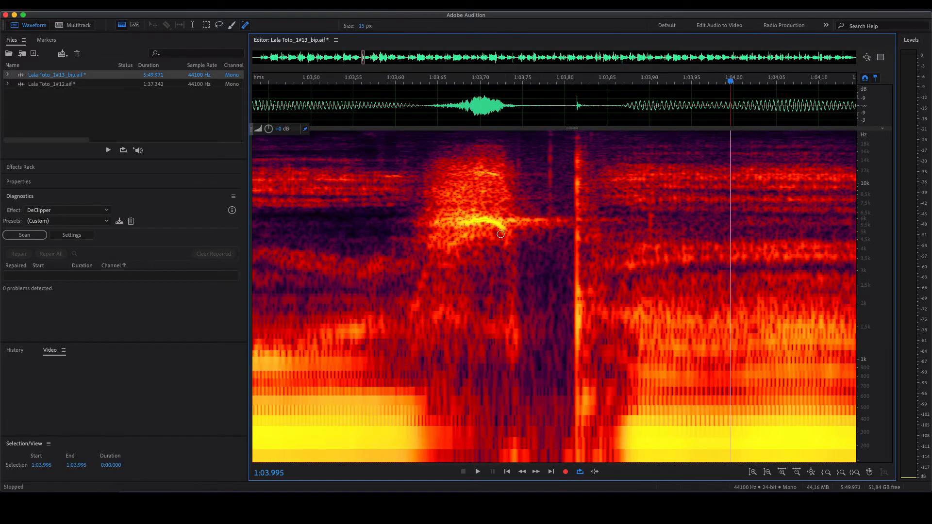
pyautogui.moveTo(509, 222)
pyautogui.mouseDown()
pyautogui.moveTo(459, 220)
pyautogui.moveTo(546, 222)
pyautogui.mouseUp()
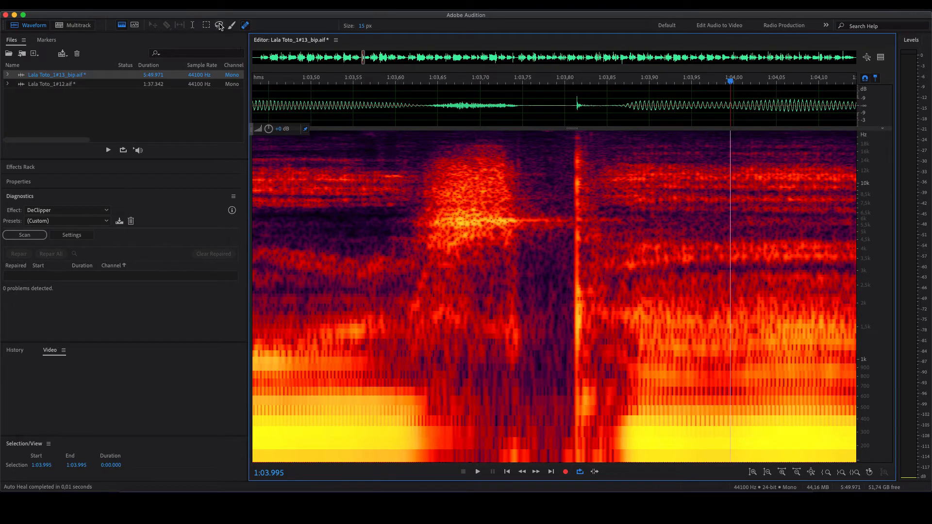
pyautogui.click(219, 26)
pyautogui.moveTo(517, 218)
pyautogui.mouseDown()
pyautogui.moveTo(510, 184)
pyautogui.moveTo(447, 177)
pyautogui.moveTo(429, 246)
pyautogui.mouseUp()
pyautogui.moveTo(522, 255); pyautogui.dragTo(521, 216)
pyautogui.moveTo(269, 132); pyautogui.dragTo(266, 143)
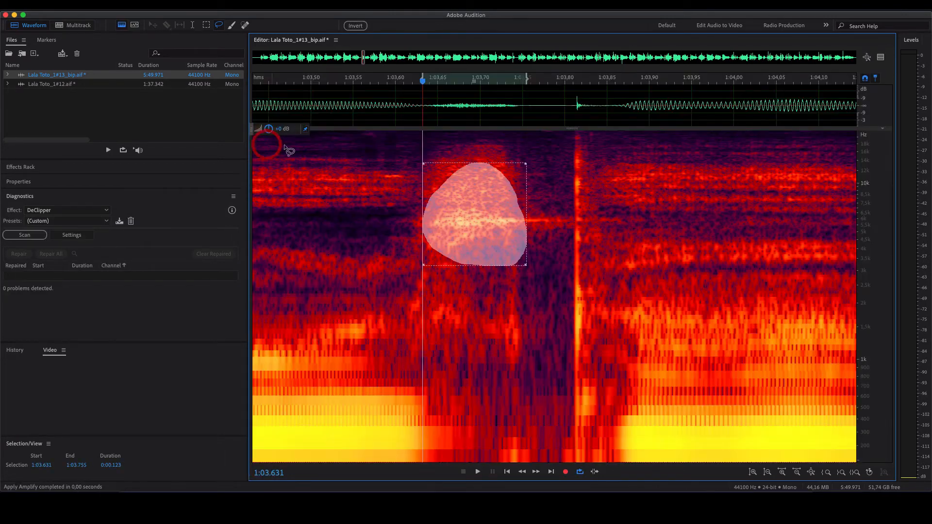
# Step: Clear the lasso selection, switch back to the Spot Healing Brush, and play back from 1:03.258 to about 1:04.1
pyautogui.click(383, 115)
pyautogui.scroll(-2, 489, 242)
pyautogui.scroll(-2, 484, 237)
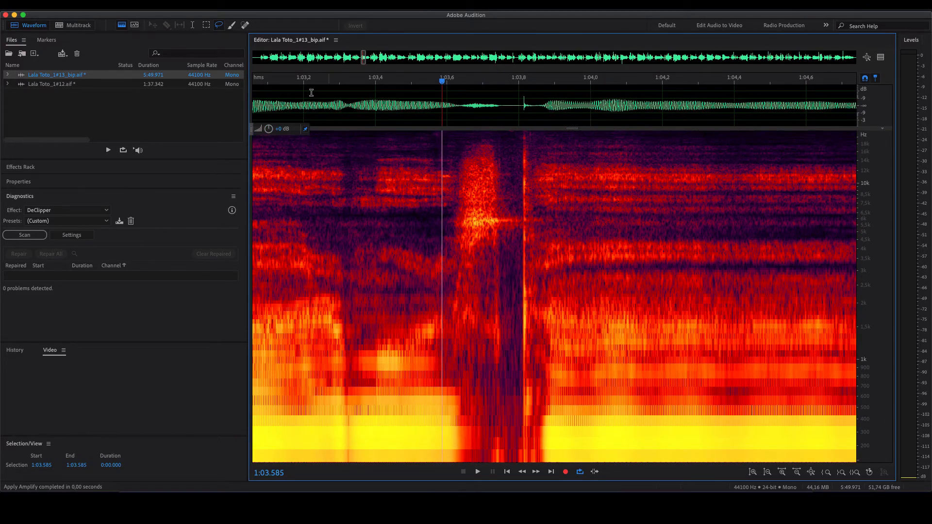
pyautogui.click(245, 25)
pyautogui.click(324, 117)
pyautogui.press('space')
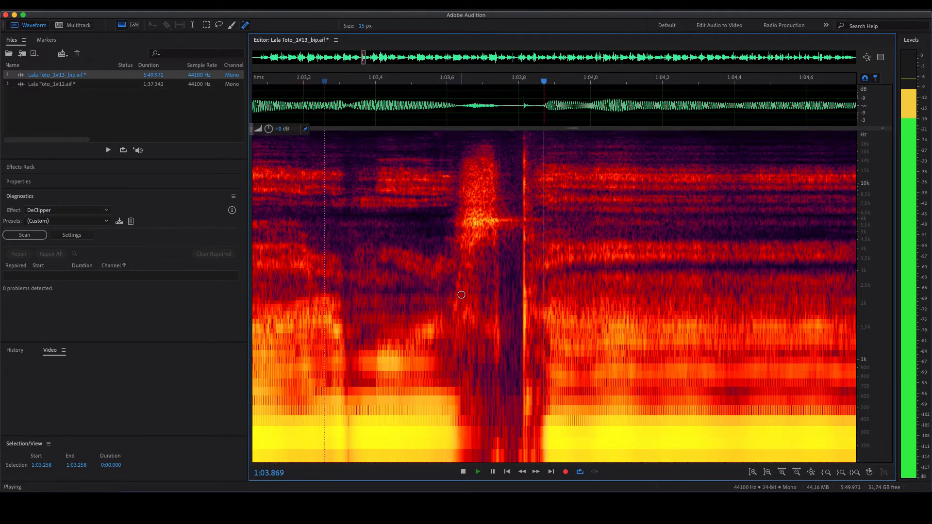
pyautogui.press('space')
# Step: Heal the small spot near 1:03.74 at about 3 kHz, and play back from 1:03.200 to about 1:04.9
pyautogui.moveTo(496, 267)
pyautogui.mouseDown()
pyautogui.moveTo(498, 373)
pyautogui.moveTo(495, 274)
pyautogui.mouseUp()
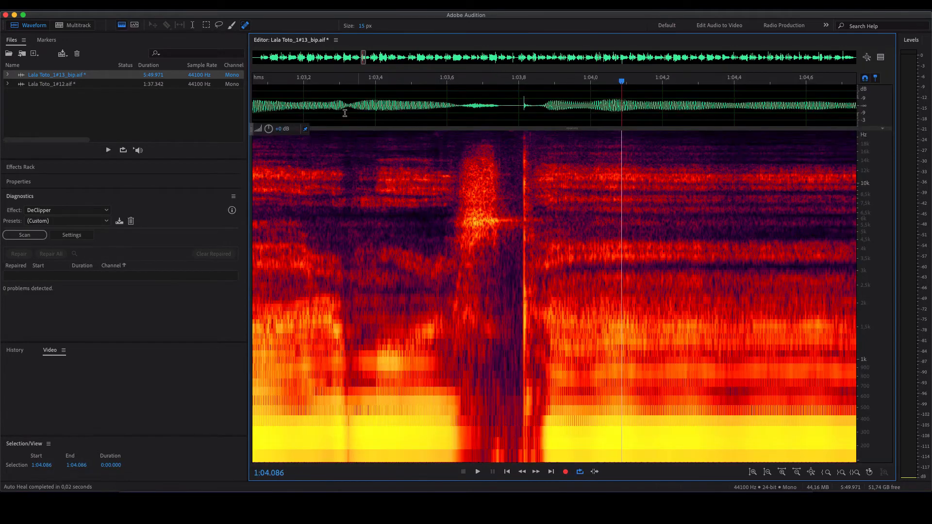
pyautogui.click(303, 105)
pyautogui.press('space')
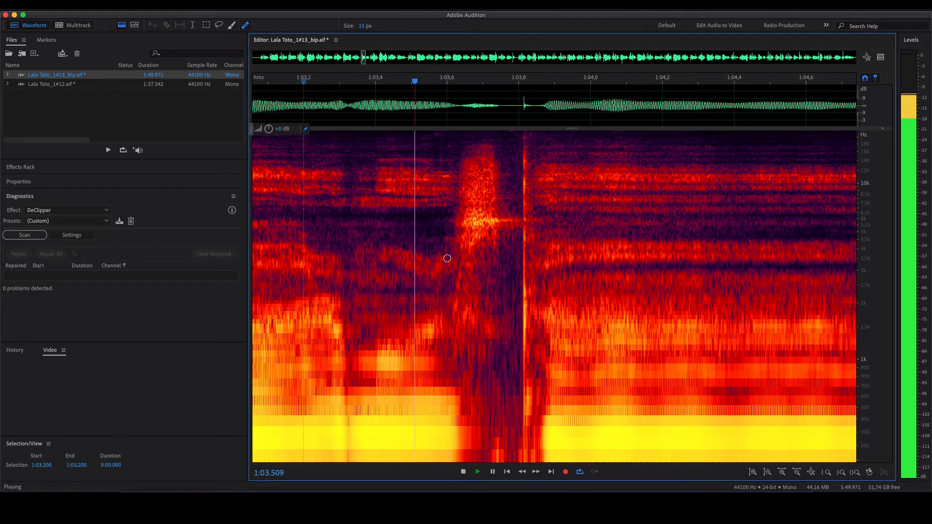
pyautogui.press('space')
# Step: Select the sharp click at 1:03.814, repair it with Auto Heal, and clear the selection
pyautogui.scroll(-5, 493, 292)
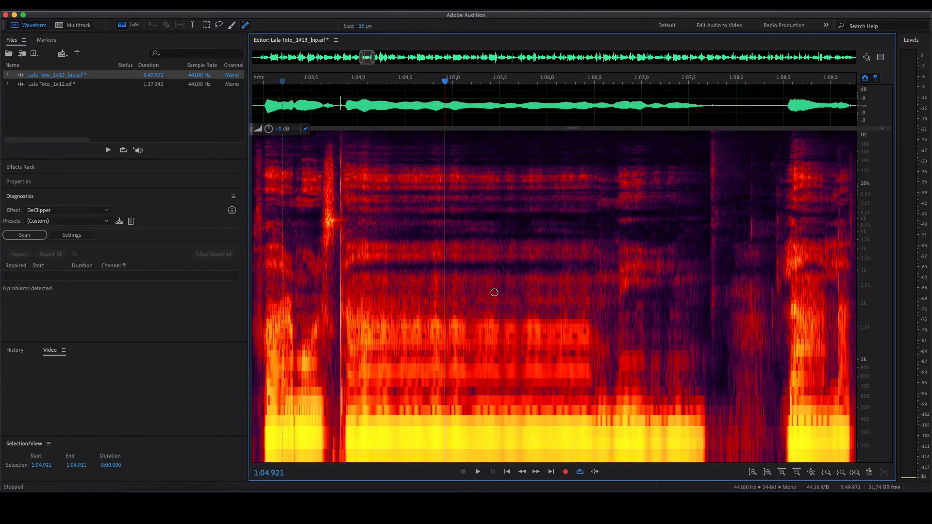
pyautogui.scroll(10, 346, 297)
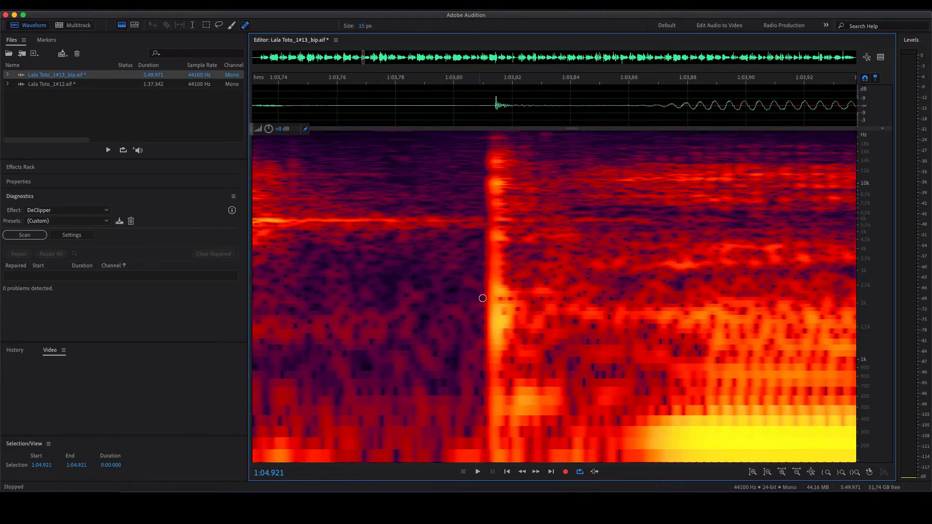
pyautogui.moveTo(527, 121); pyautogui.dragTo(522, 120)
pyautogui.press('super+u')
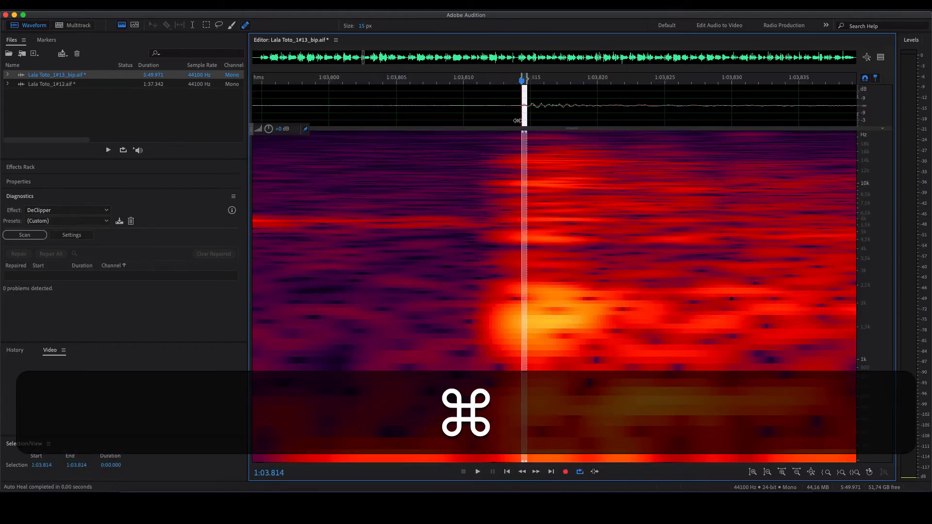
pyautogui.click(475, 116)
# Step: Play back the repaired click from about 1:03.34 to 1:04.6, and again from 1:02.837 to about 1:07.7
pyautogui.scroll(-8, 532, 285)
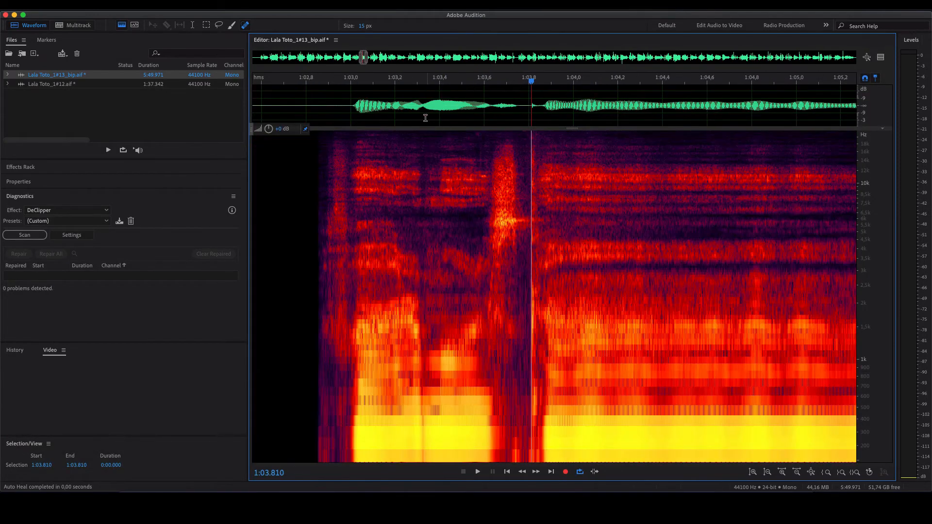
pyautogui.click(425, 117)
pyautogui.press('space')
pyautogui.press('space')
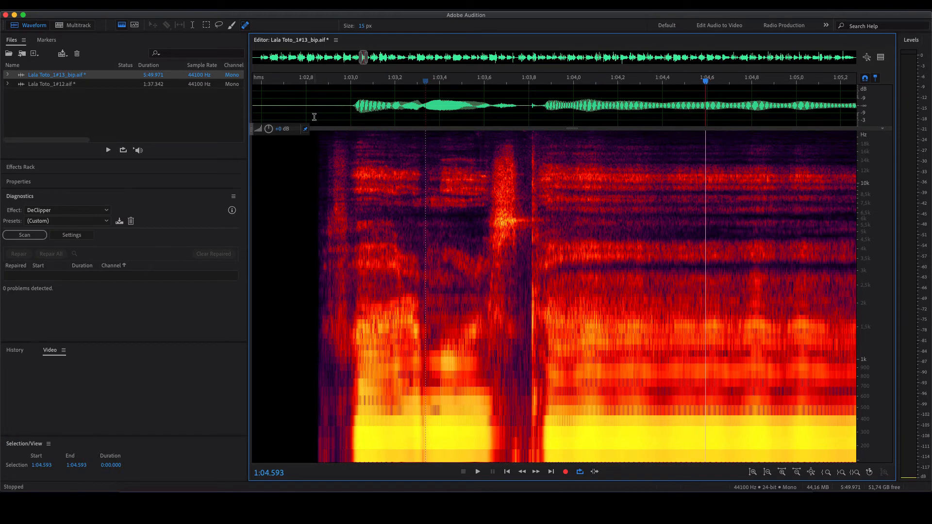
pyautogui.click(314, 117)
pyautogui.press('space')
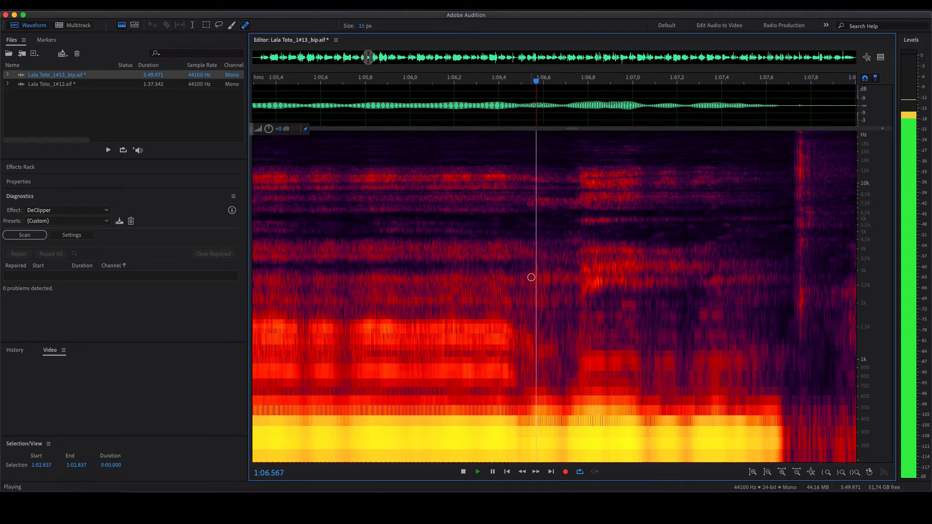
pyautogui.press('space')
# Step: Select the noisy pause between about 1:07.7 and 1:08.5 and silence it
pyautogui.scroll(-2, 485, 308)
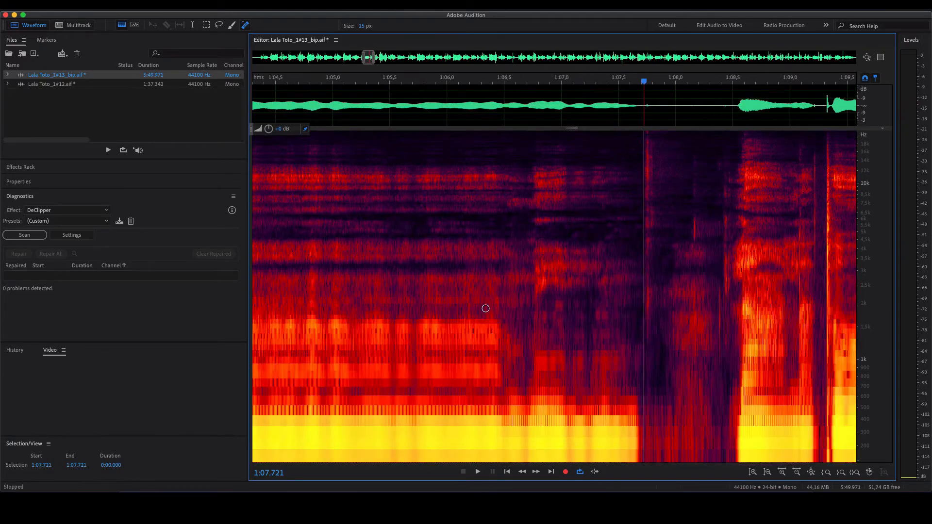
pyautogui.scroll(3, 704, 321)
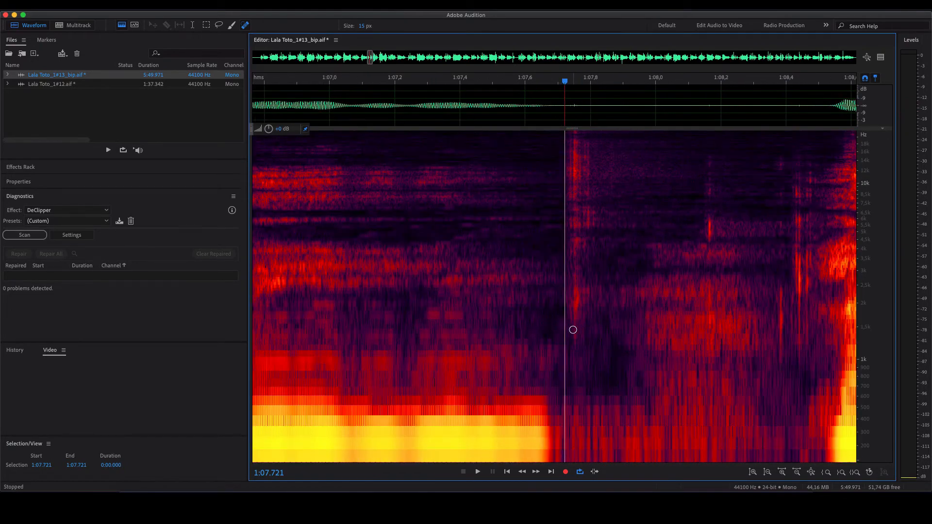
pyautogui.hscroll(1, 443, 328)
pyautogui.scroll(3, 626, 339)
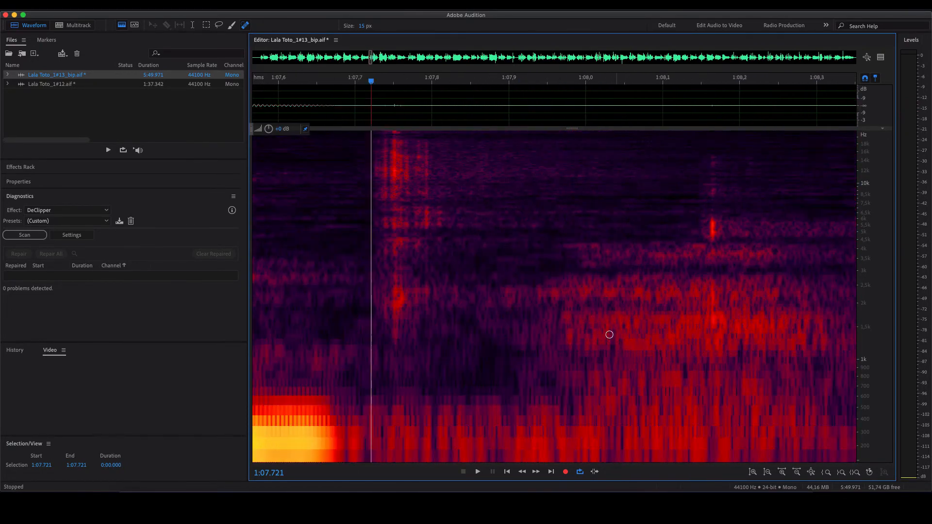
pyautogui.scroll(-3, 508, 308)
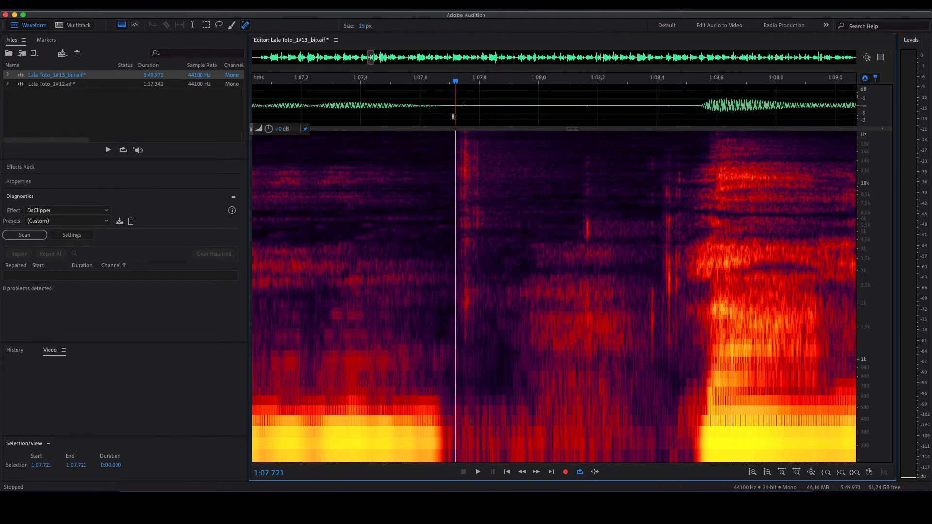
pyautogui.moveTo(452, 117); pyautogui.dragTo(591, 126)
pyautogui.moveTo(591, 127); pyautogui.dragTo(666, 125)
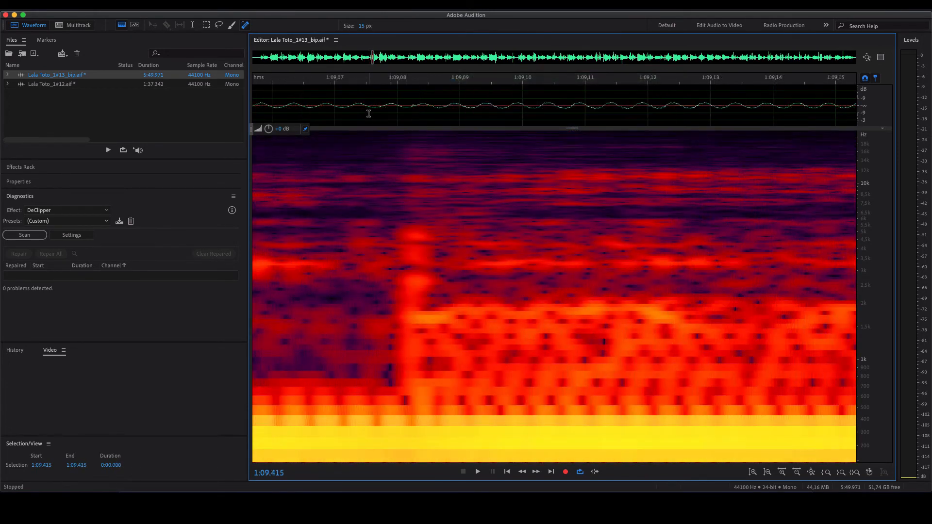
# Step: Select the click from 1:09.081 to 1:09.085, repair it with Auto Heal, and clear the selection
pyautogui.scroll(3, 395, 119)
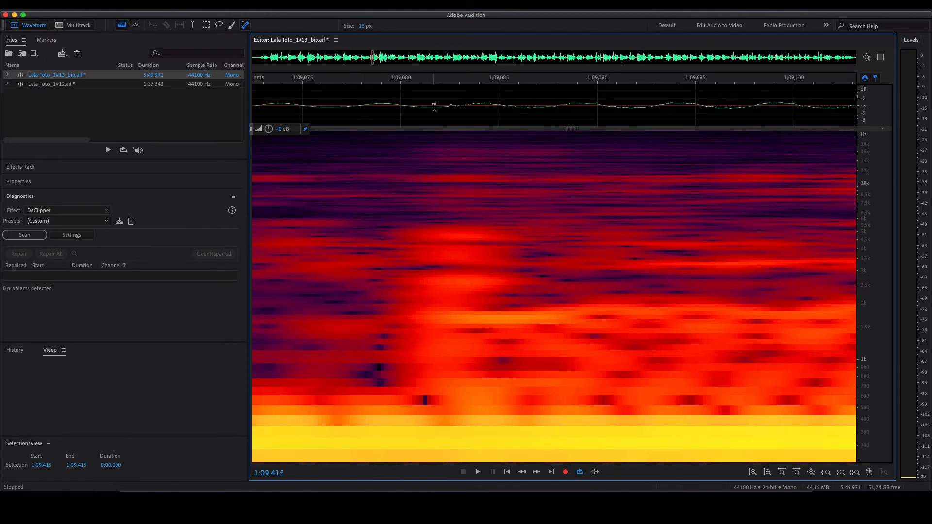
pyautogui.moveTo(439, 107)
pyautogui.mouseDown()
pyautogui.moveTo(544, 108)
pyautogui.moveTo(431, 106)
pyautogui.mouseUp()
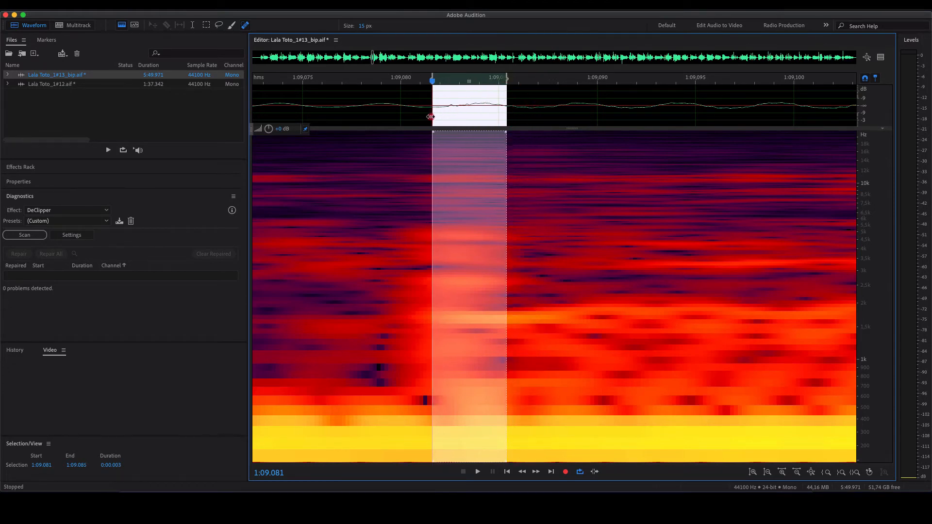
pyautogui.scroll(3, 459, 230)
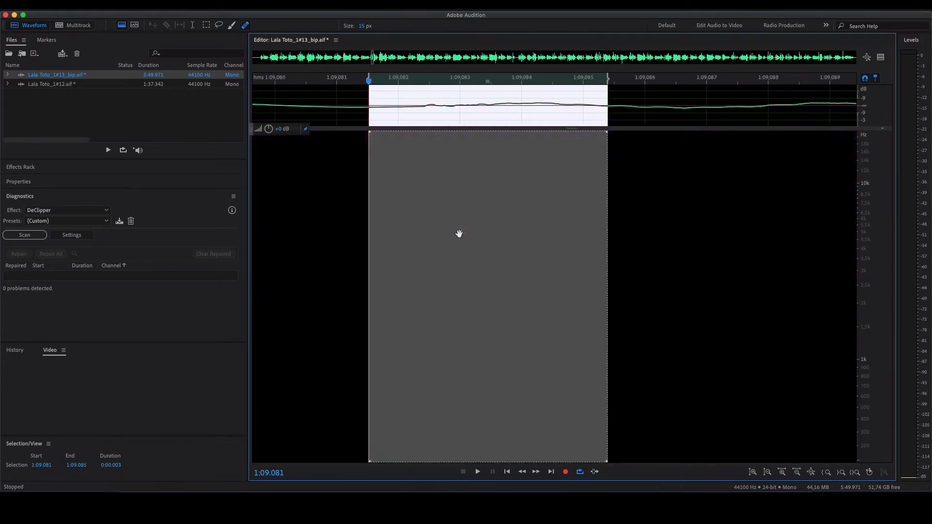
pyautogui.scroll(-5, 459, 232)
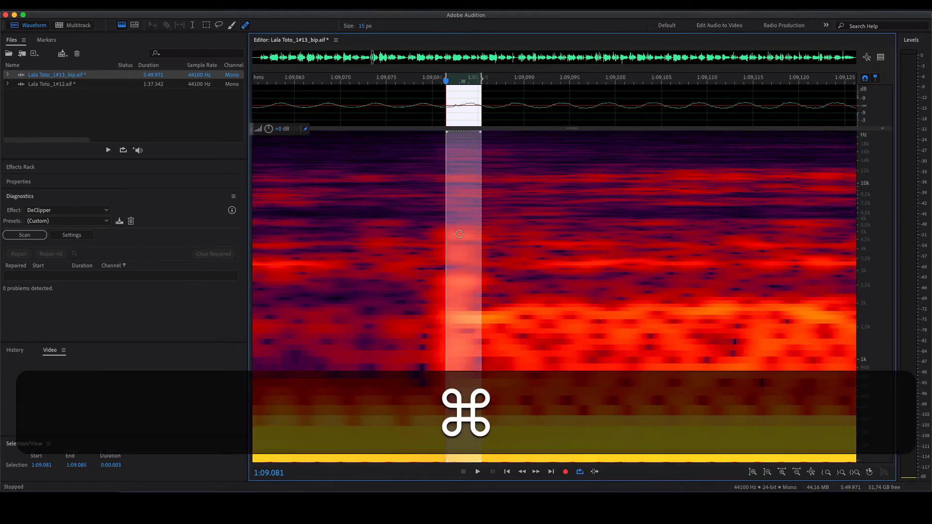
pyautogui.press('super+u')
pyautogui.click(403, 117)
# Step: Brush over the remaining noise near 1:09.1 at about 6.5 kHz with the Spot Healing Brush
pyautogui.scroll(-5, 442, 266)
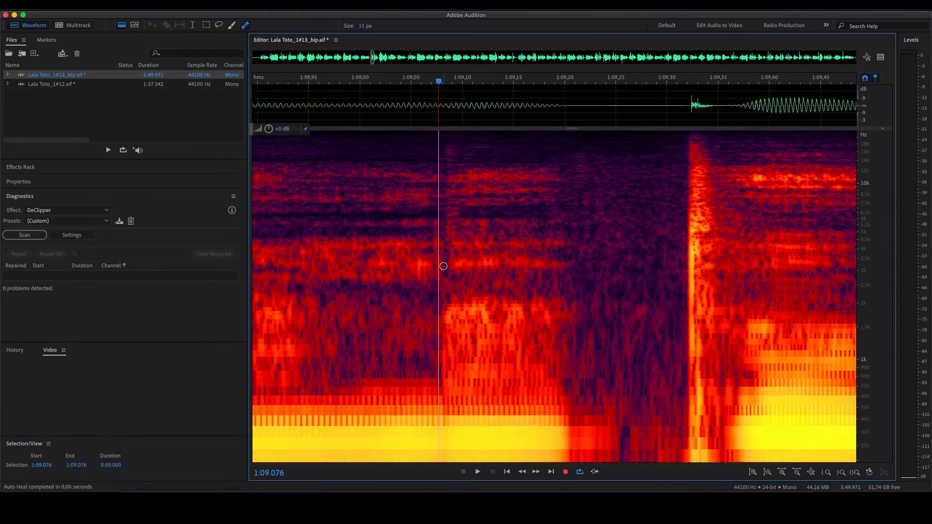
pyautogui.scroll(-1, 441, 296)
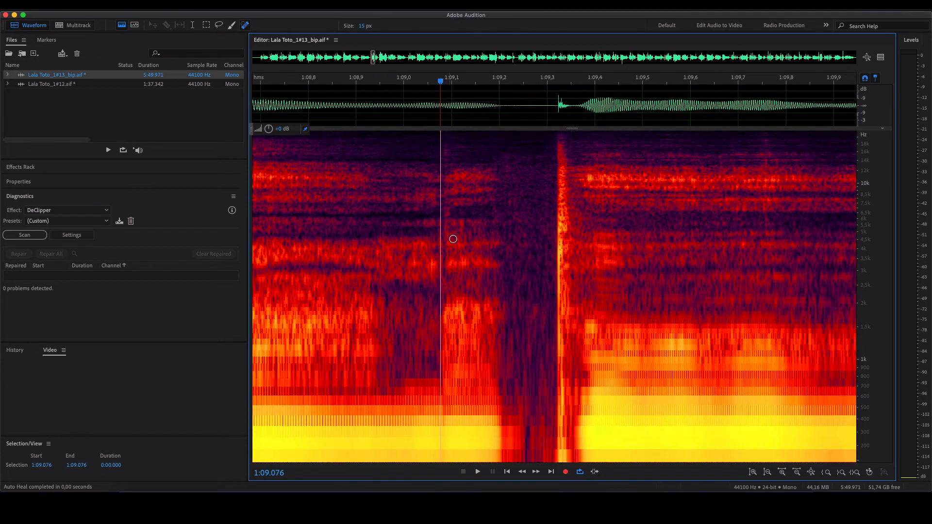
pyautogui.moveTo(442, 213); pyautogui.dragTo(467, 215)
# Step: Play back the passage from 1:08.471 to about 1:11.1 to check the repairs
pyautogui.scroll(-2, 496, 273)
pyautogui.click(281, 115)
pyautogui.press('space')
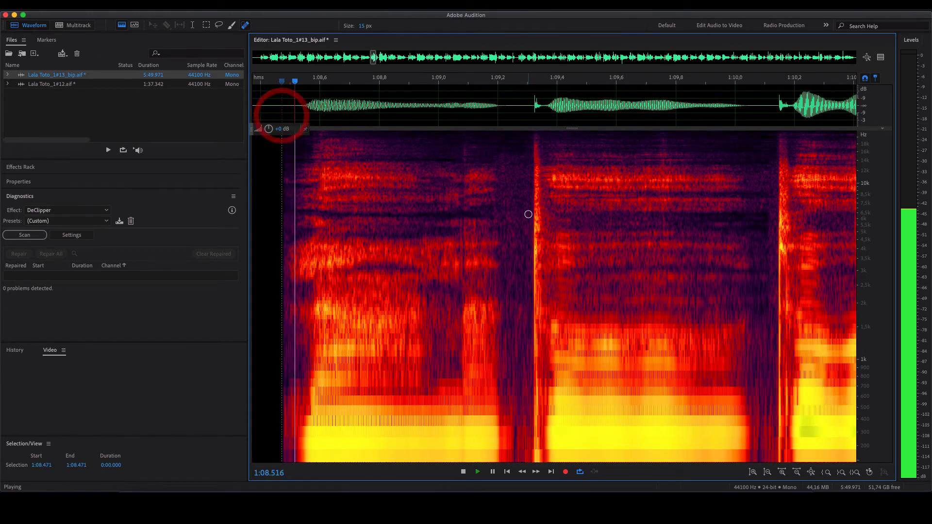
pyautogui.scroll(-4, 543, 238)
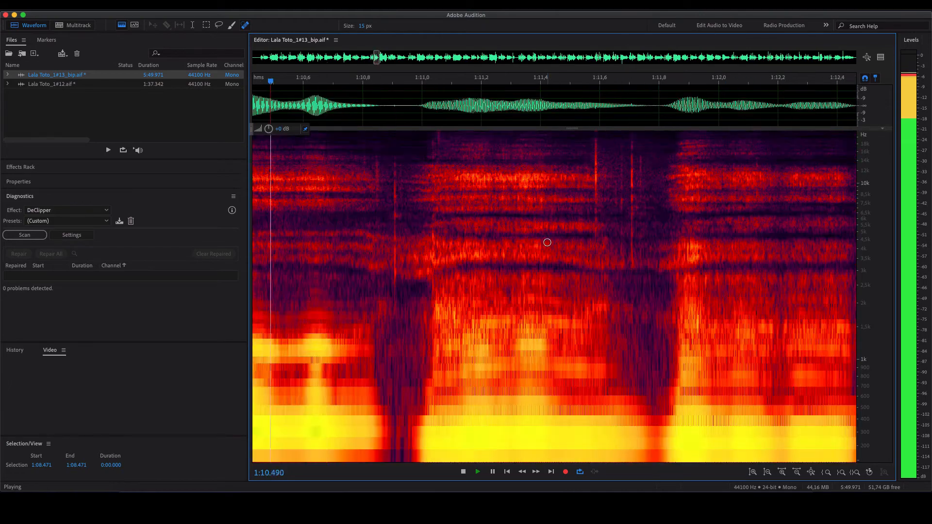
pyautogui.press('space')
# Step: Select the click peak from 1:09.323 to 1:09.324, repair it with Auto Heal, and clear the selection
pyautogui.scroll(-4, 563, 260)
pyautogui.scroll(12, 407, 266)
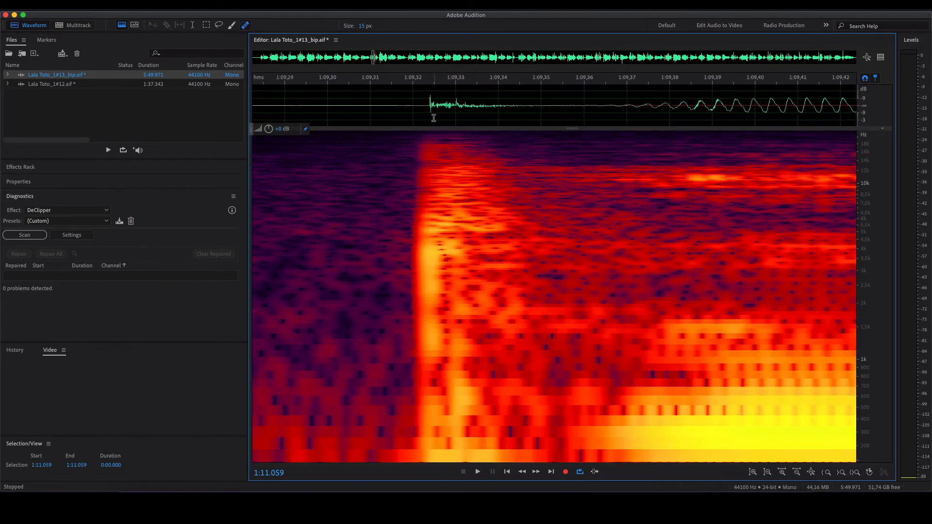
pyautogui.moveTo(433, 119); pyautogui.dragTo(427, 120)
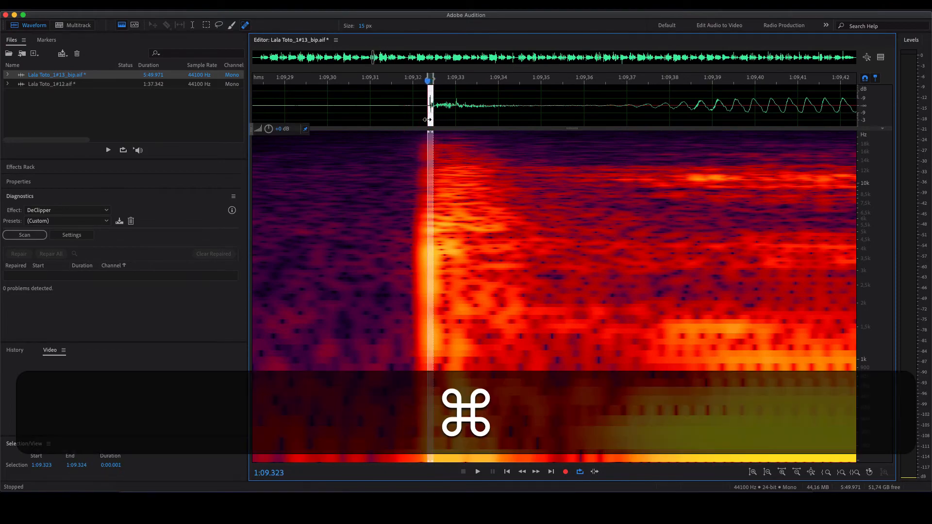
pyautogui.press('super+u')
pyautogui.click(399, 115)
pyautogui.scroll(-7, 456, 297)
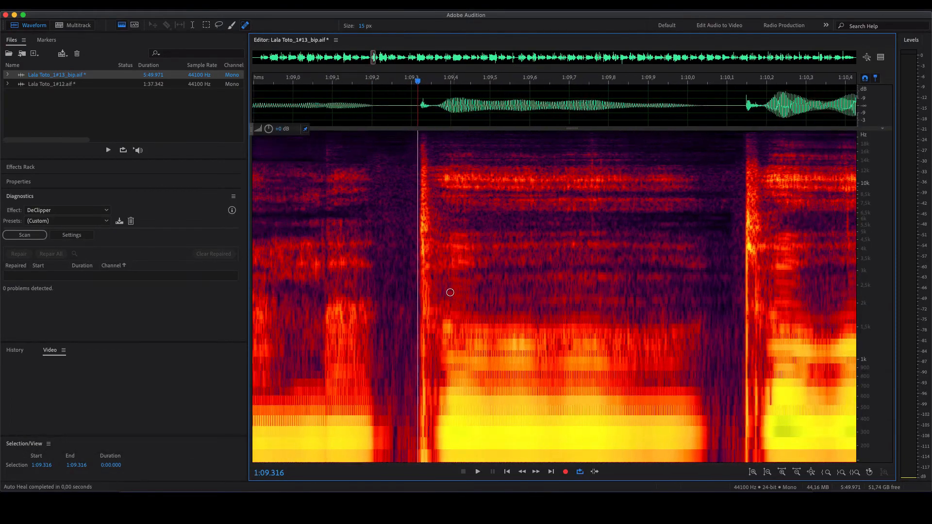
pyautogui.scroll(-2, 450, 292)
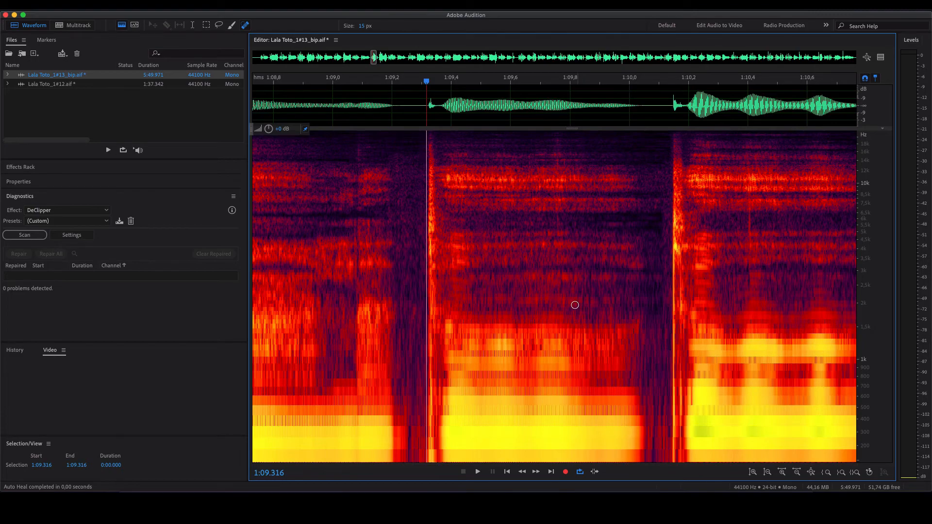
# Step: Raise the spectral resolution to 16384 to examine the lowest frequencies, up to about 200 Hz, across the whole recording
pyautogui.scroll(-3, 568, 312)
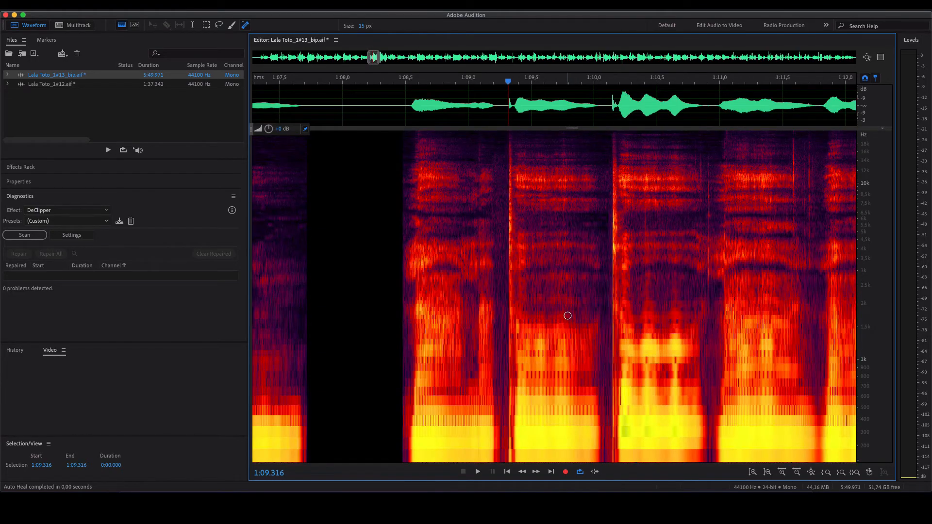
pyautogui.scroll(-10, 567, 315)
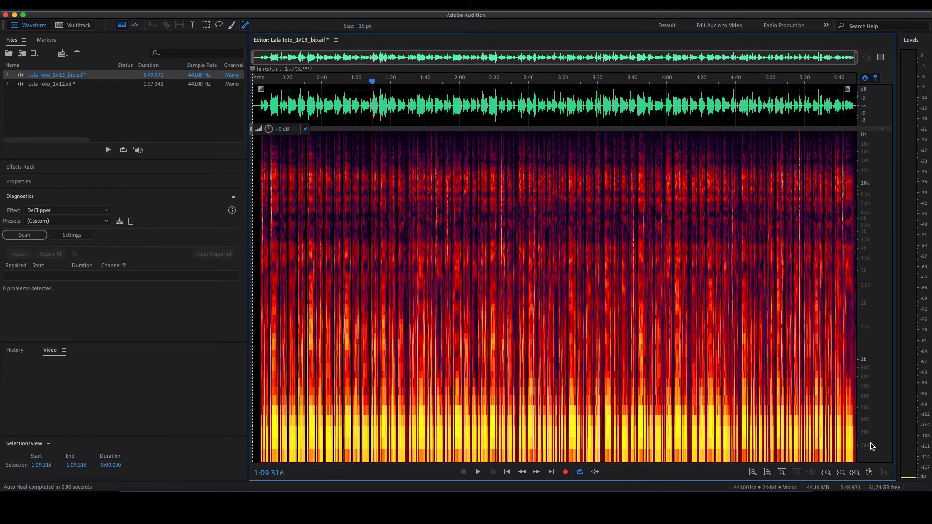
pyautogui.scroll(5, 872, 449)
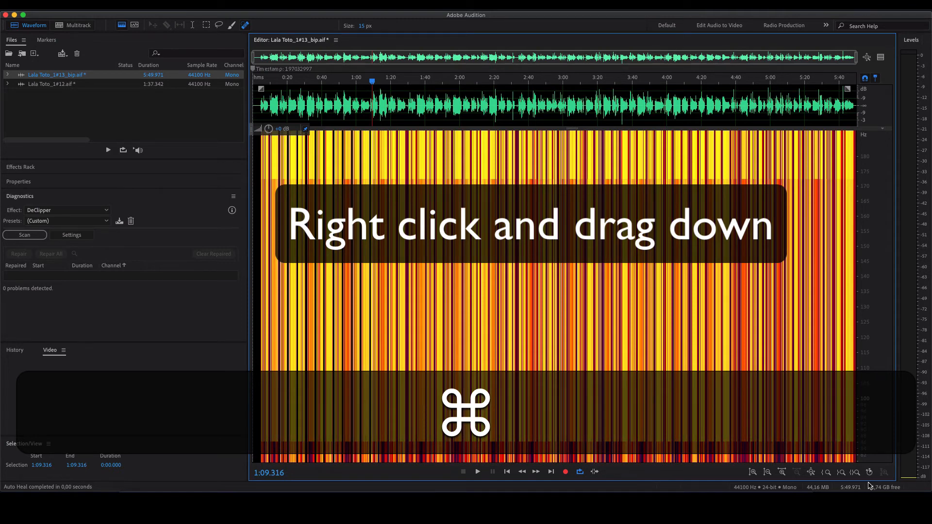
pyautogui.press('shift+super+Up')
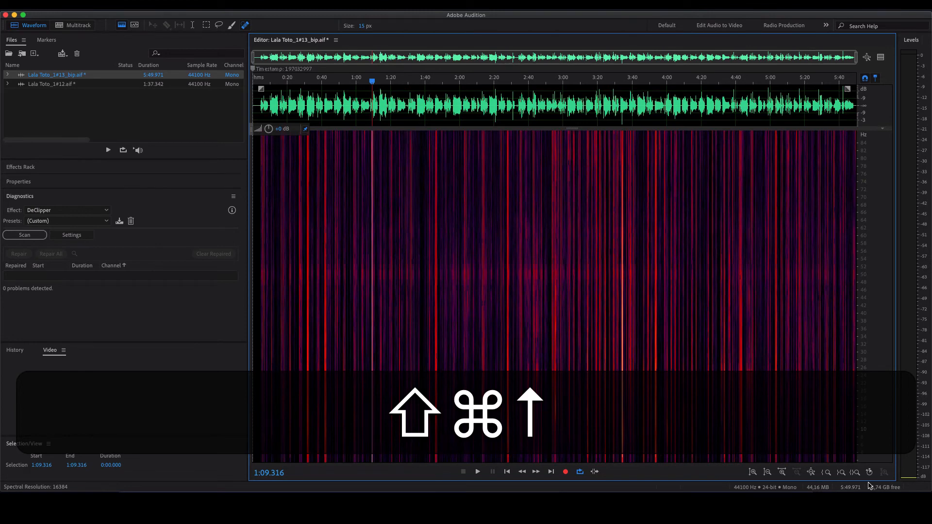
pyautogui.scroll(-5, 881, 319)
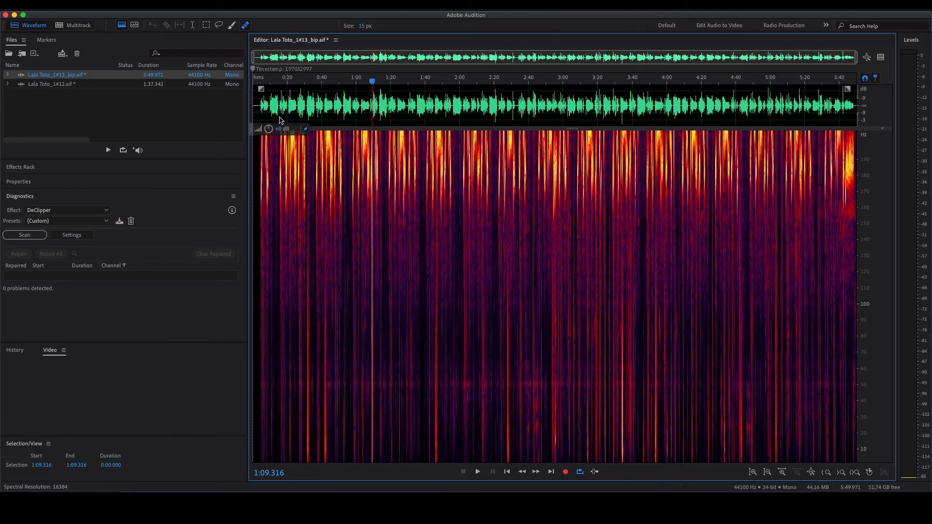
# Step: Lasso the low-frequency rumble below about 130 Hz across the whole recording, play back that selection, and clear it
pyautogui.click(219, 24)
pyautogui.moveTo(255, 260)
pyautogui.mouseDown()
pyautogui.moveTo(660, 253)
pyautogui.moveTo(848, 267)
pyautogui.mouseUp()
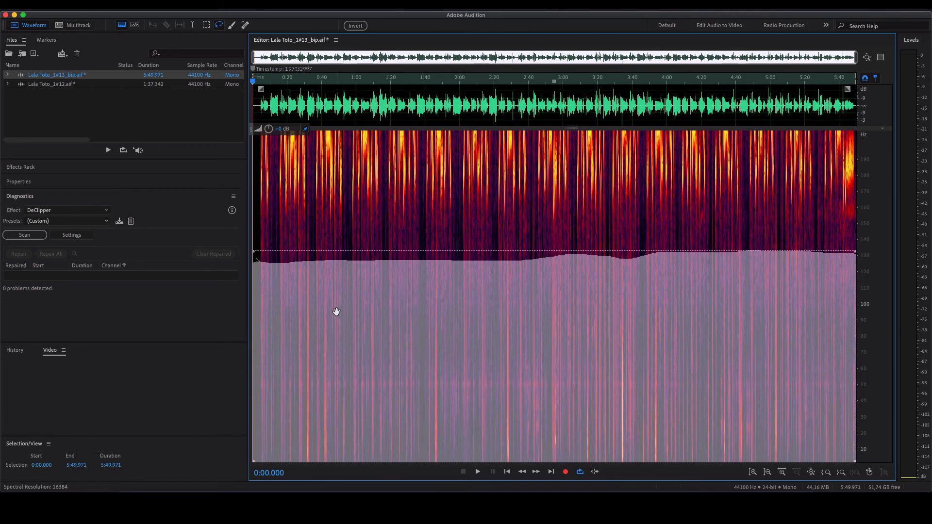
pyautogui.press('space')
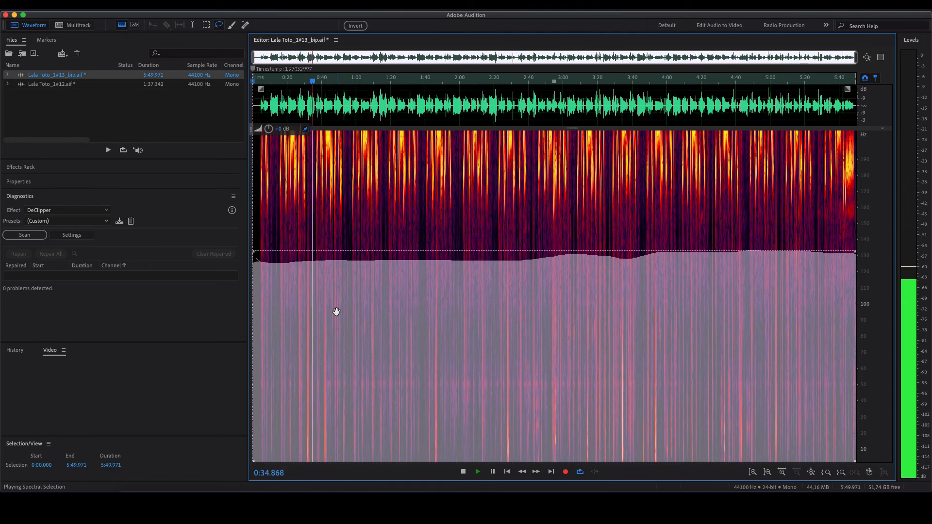
pyautogui.press('space')
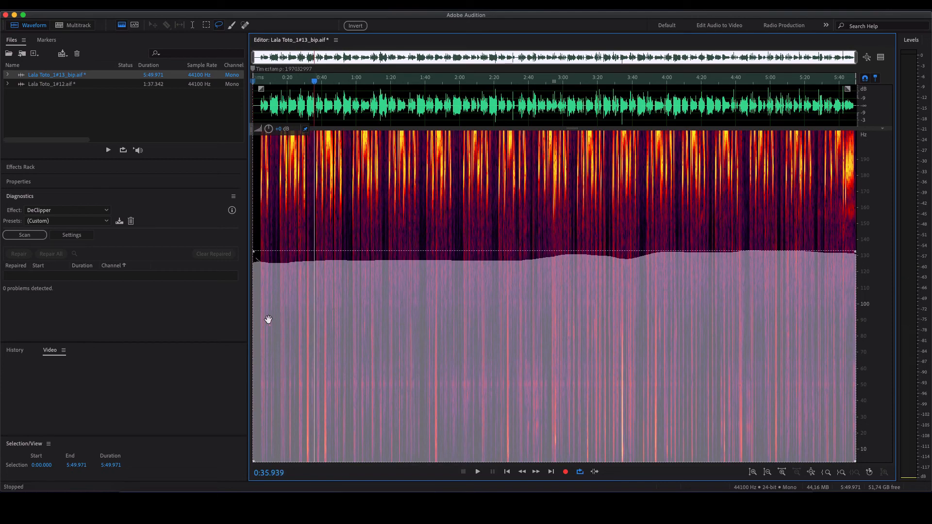
pyautogui.click(445, 230)
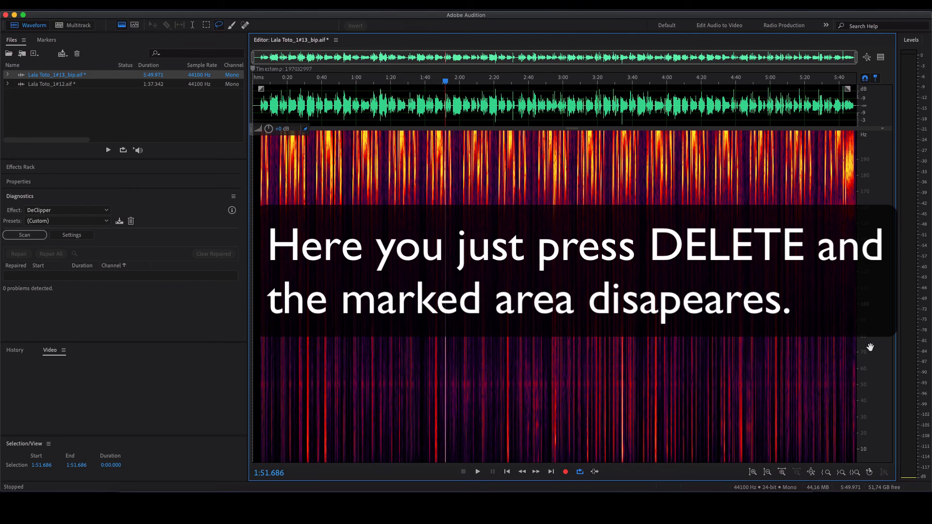
# Step: Lower the spectral resolution to 512 for the full frequency range around the consonant near 1:09.33
pyautogui.scroll(-10, 869, 372)
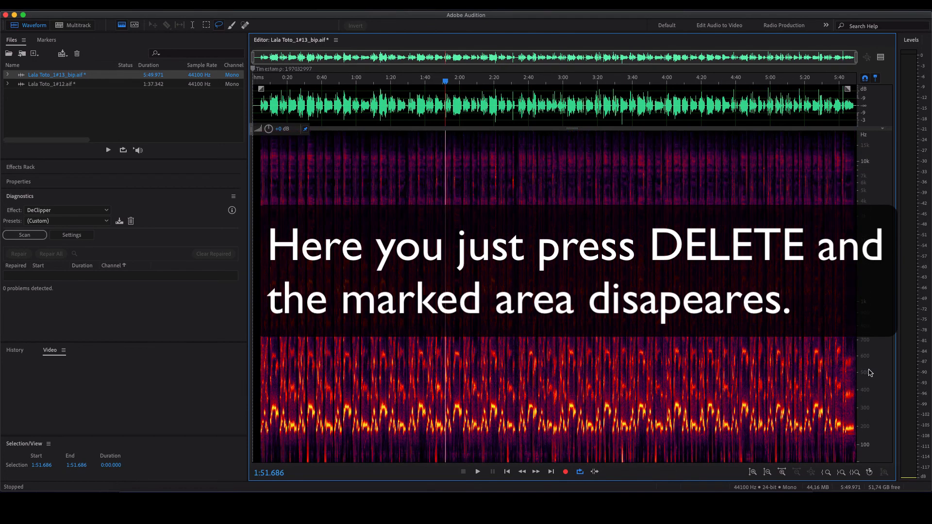
pyautogui.press('shift+super+Down')
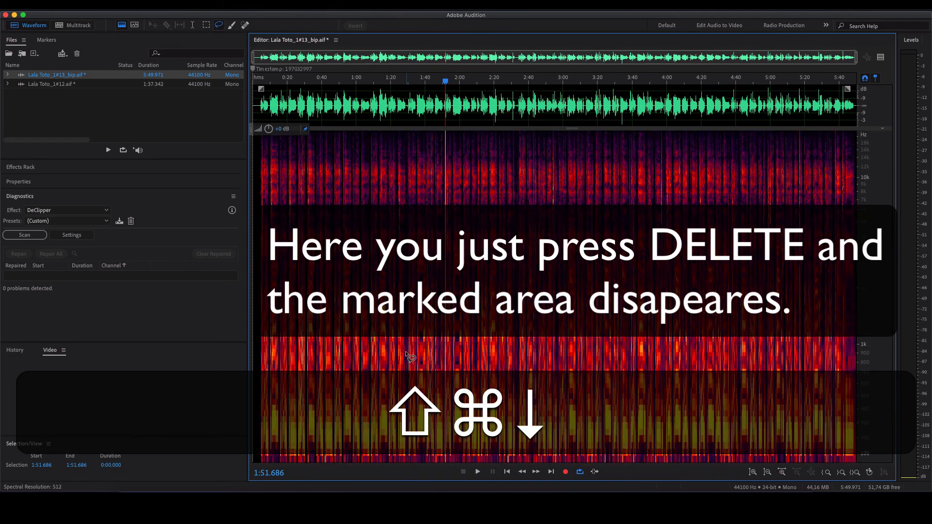
pyautogui.press('super+shift+Down')
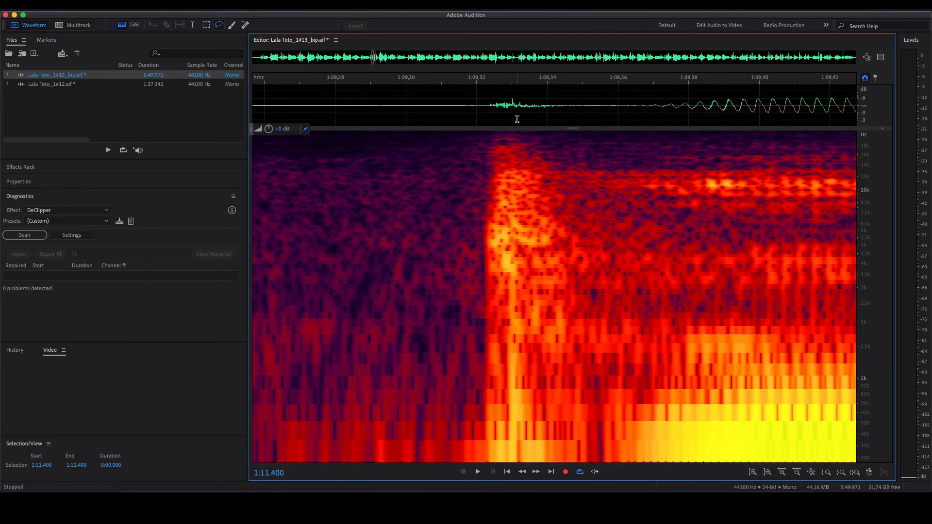
# Step: Select the click peak from 1:09.329 to 1:09.331, clear the selection, and place the playhead at 1:08.379 before the phrase
pyautogui.click(514, 117)
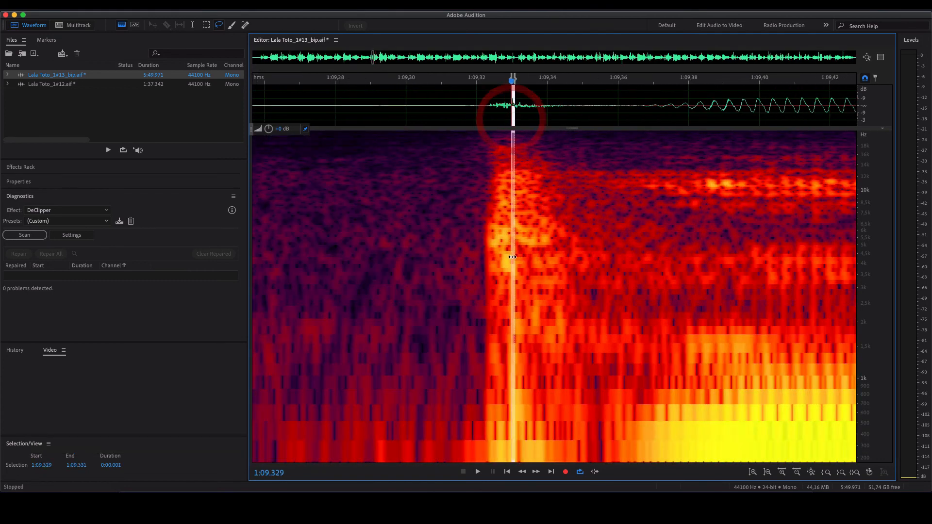
pyautogui.scroll(-5, 511, 257)
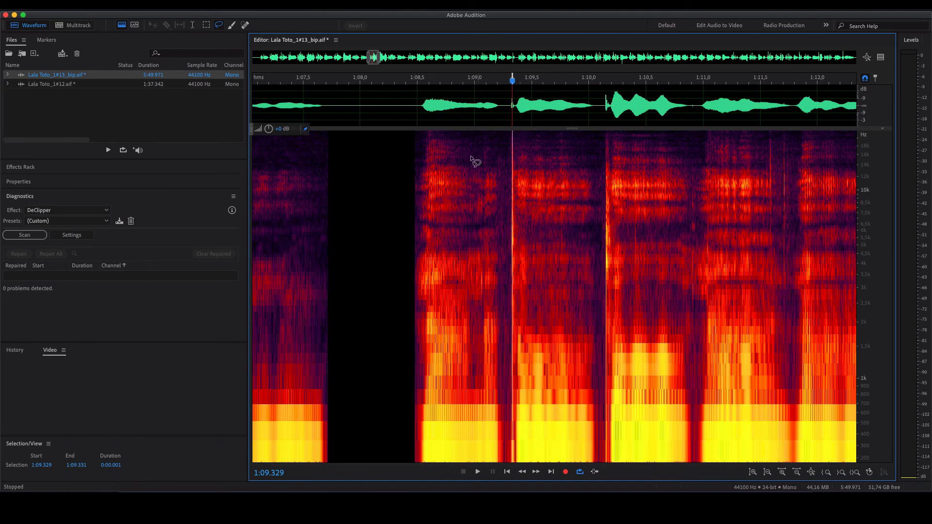
pyautogui.click(414, 119)
pyautogui.click(403, 121)
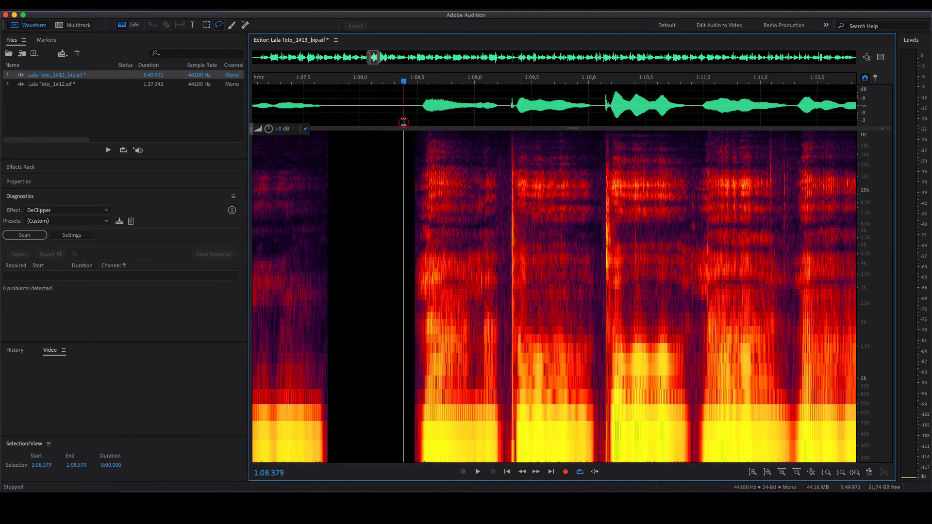